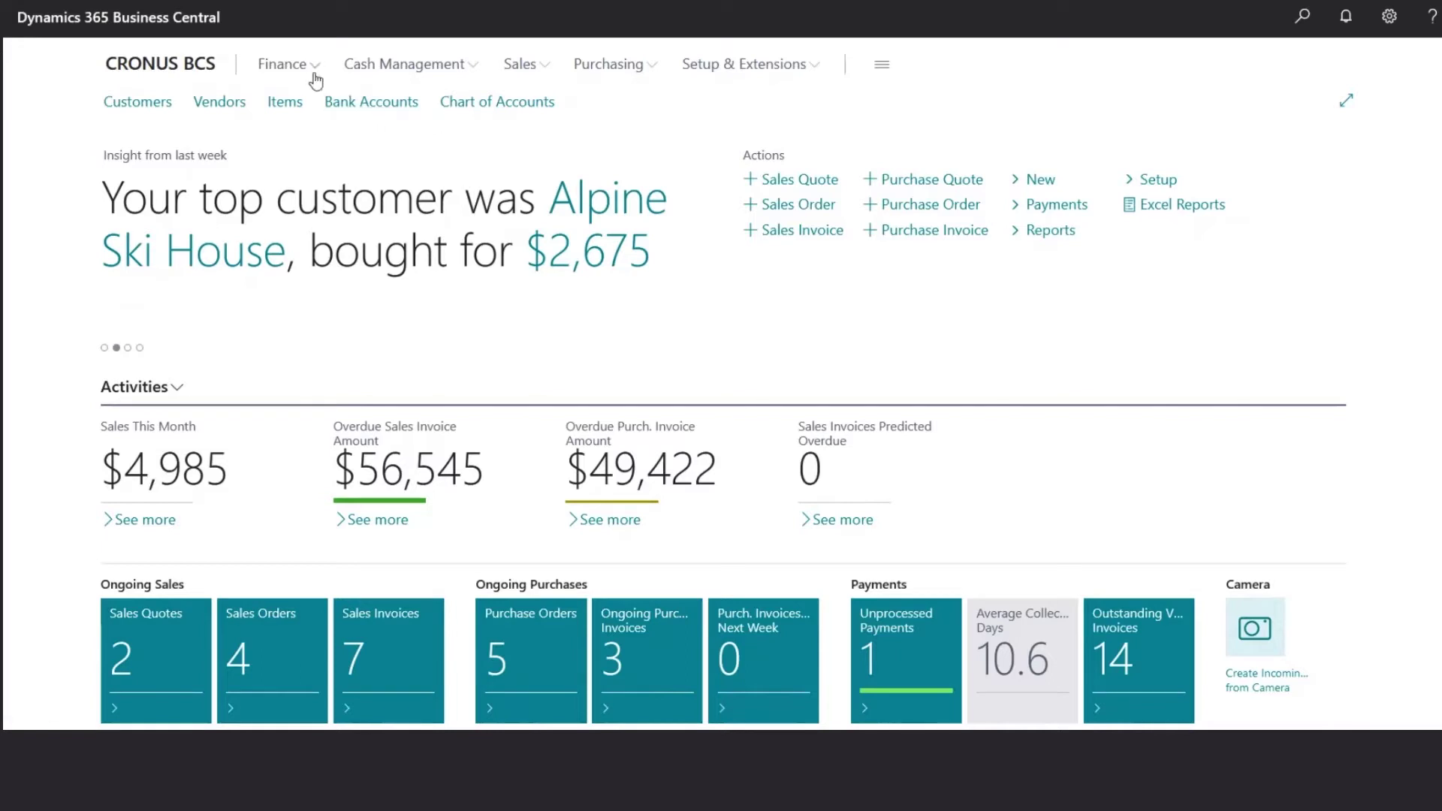
- Go to Finance > Chart of Accounts and select the 10100 Checking account row
click(283, 75)
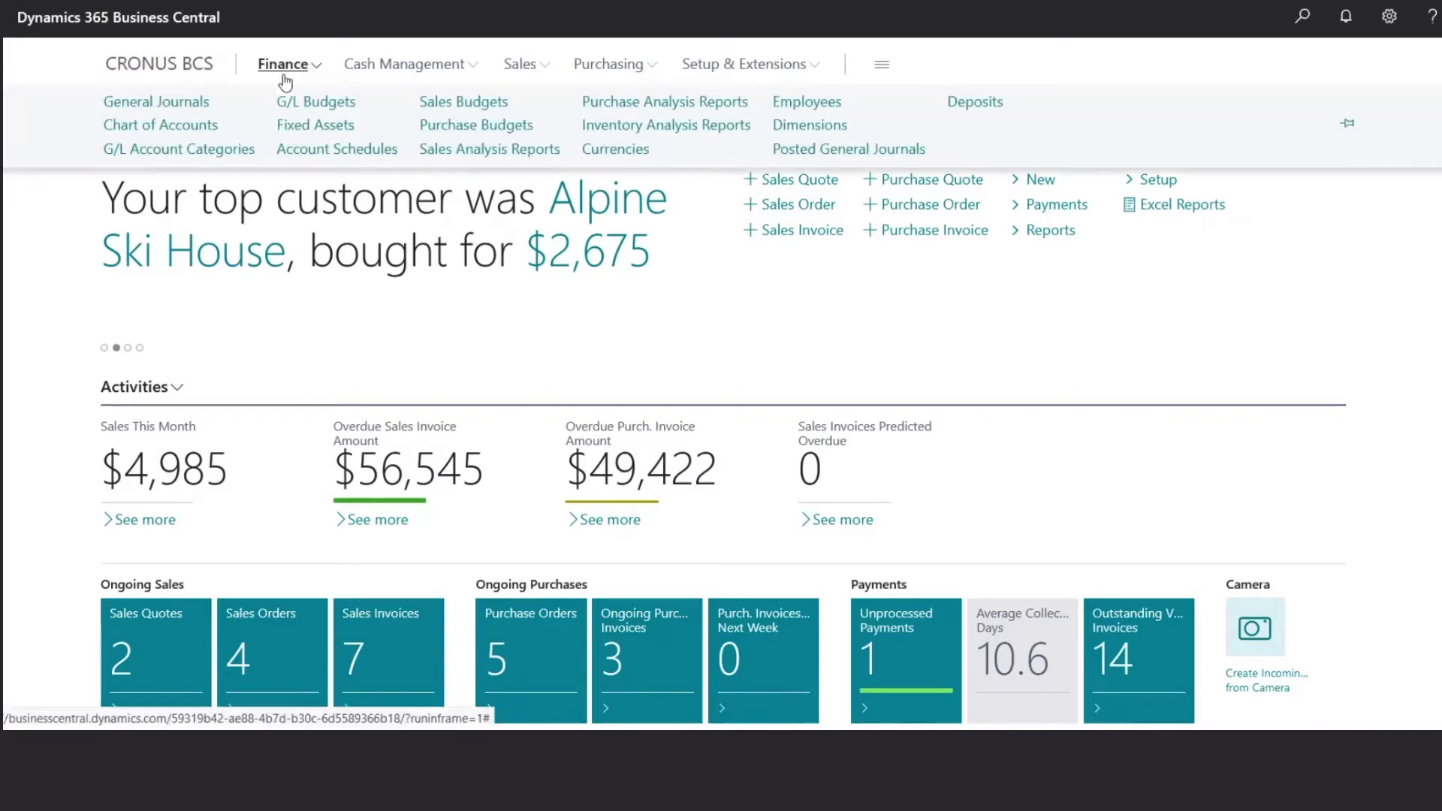
click(199, 127)
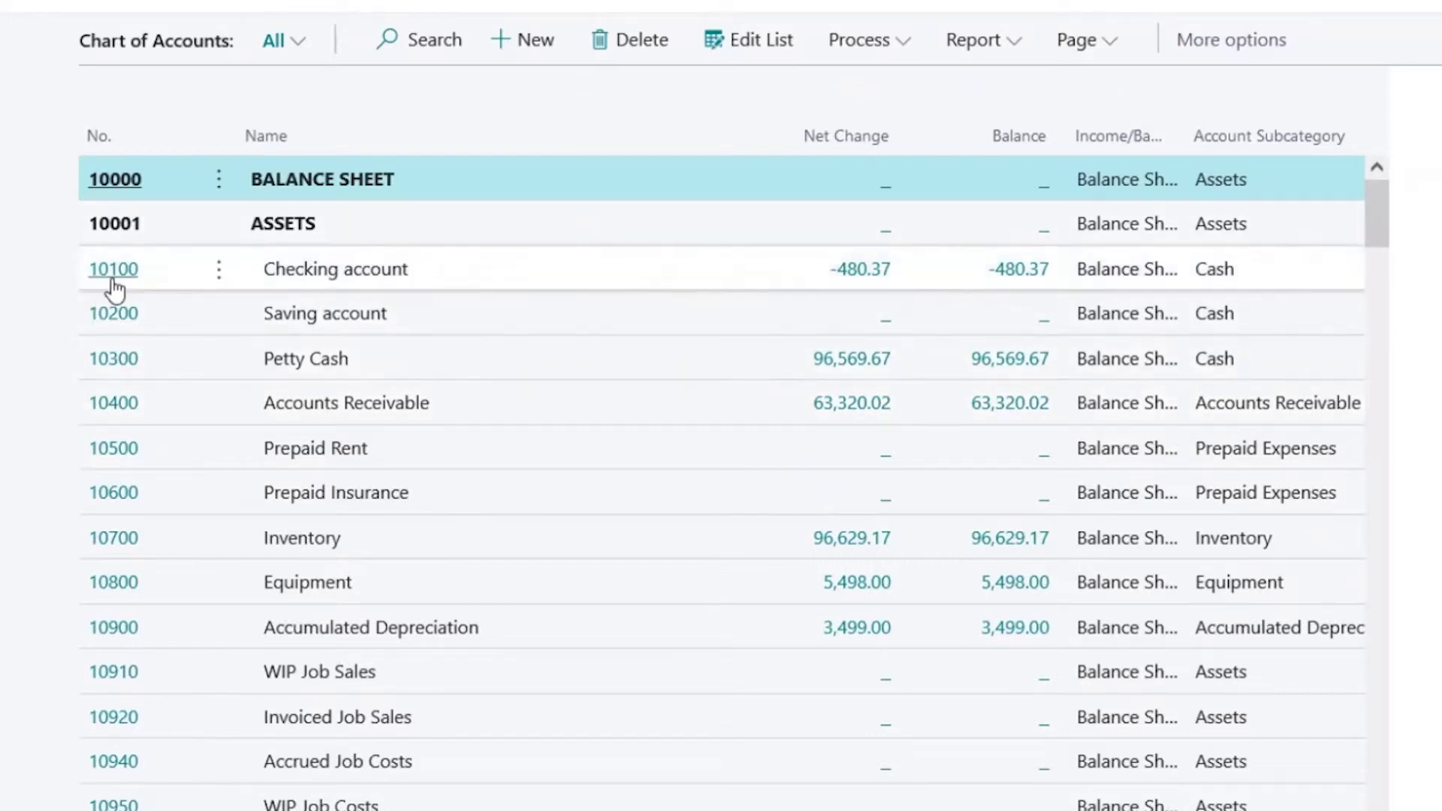
key(Down)
key(Down)
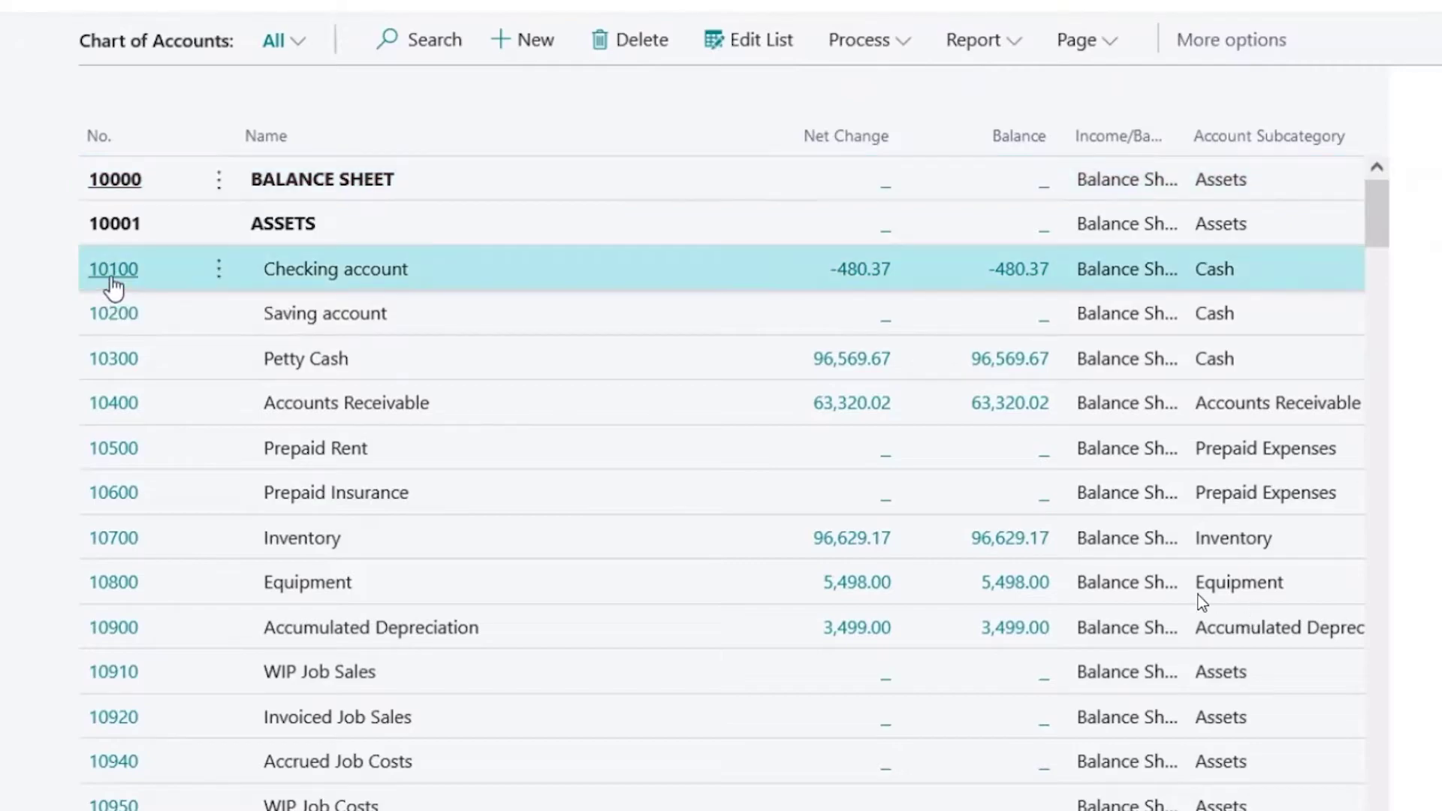
click(113, 272)
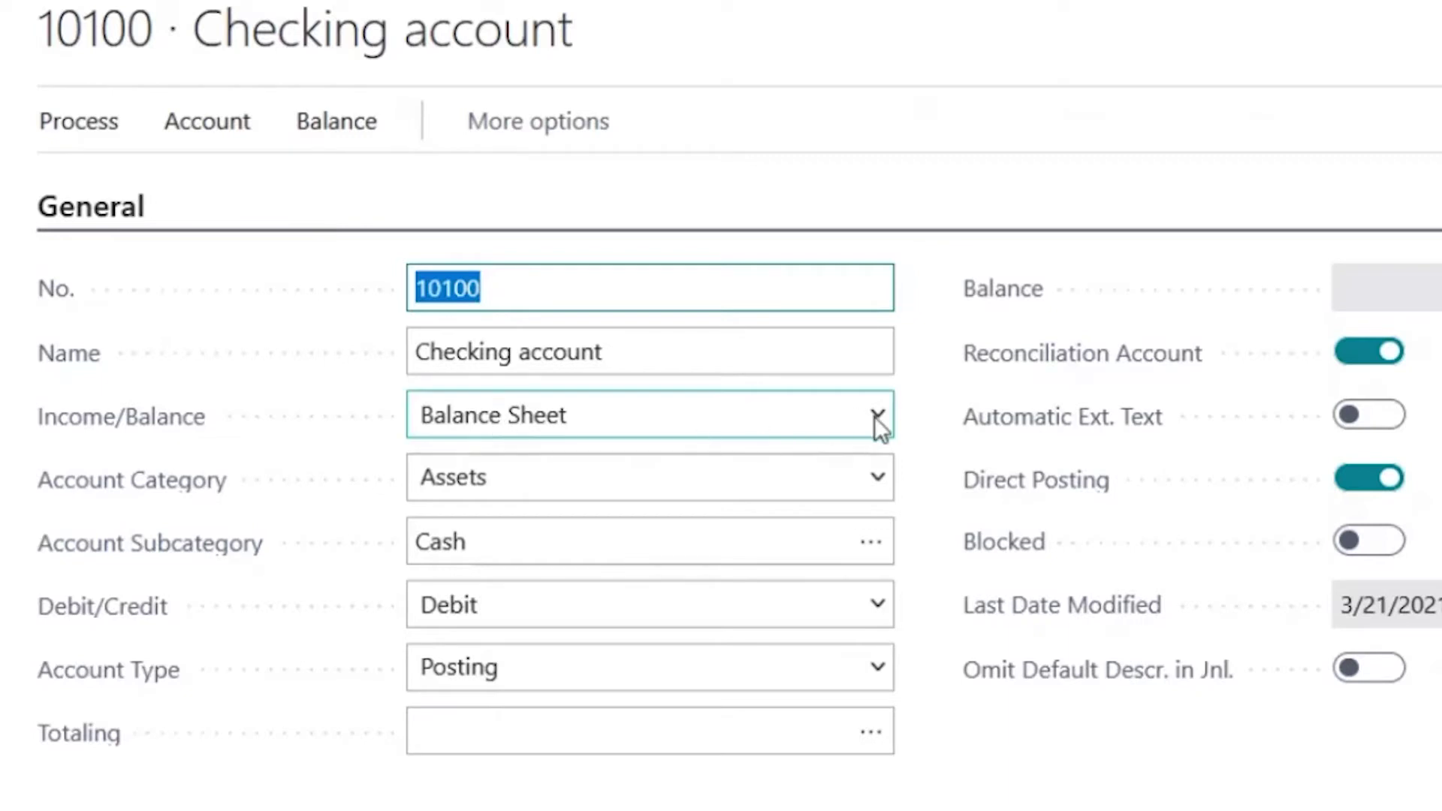
click(875, 418)
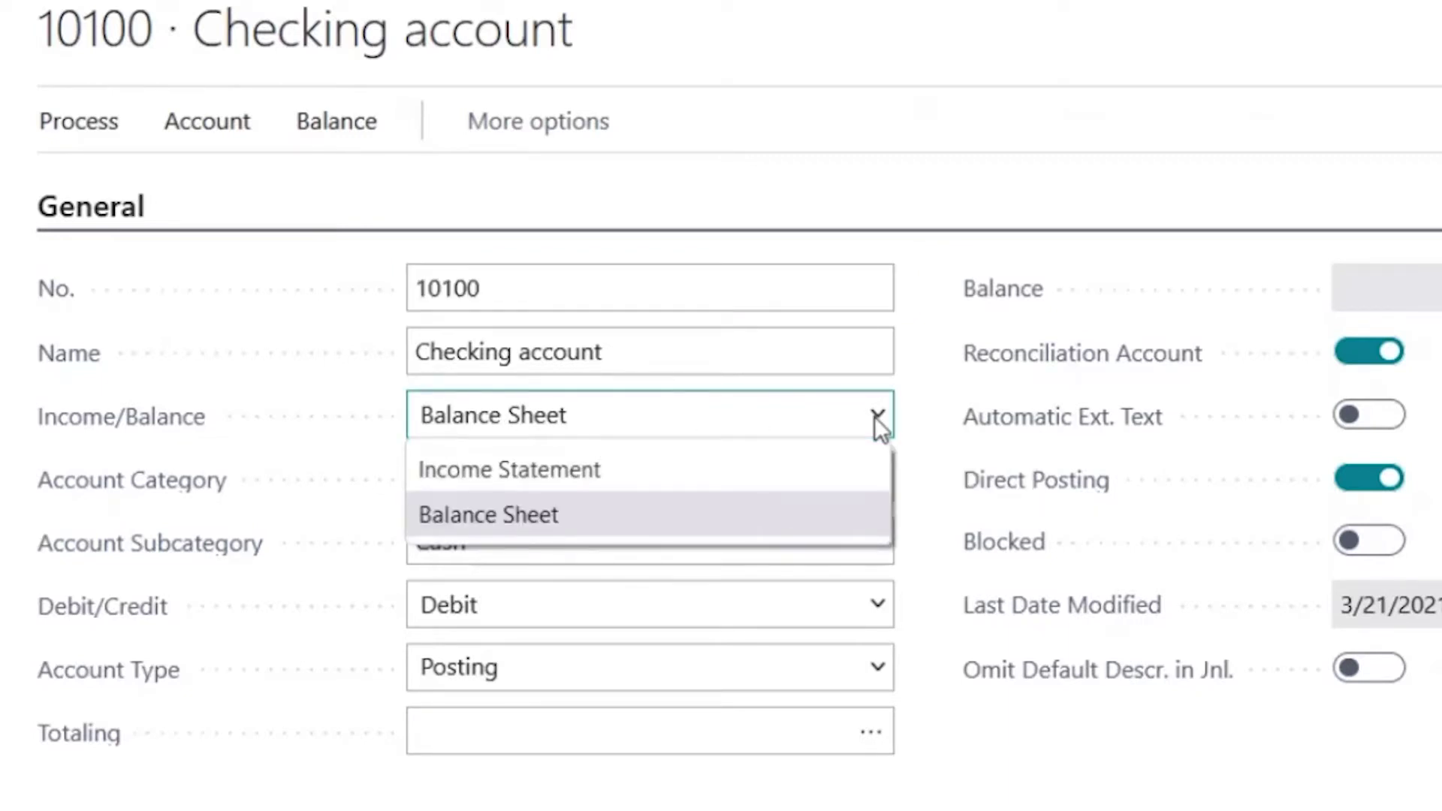
click(875, 479)
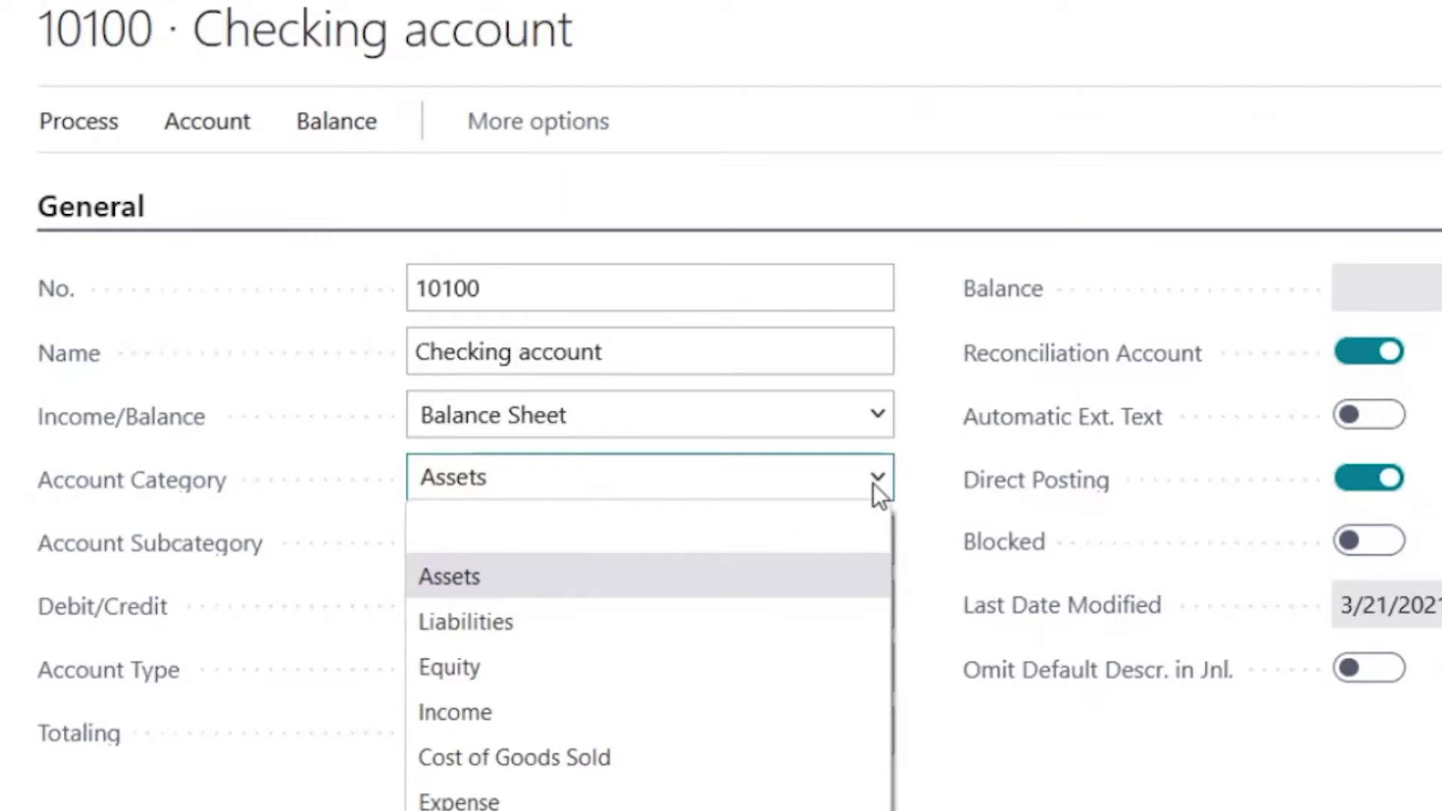
click(1074, 740)
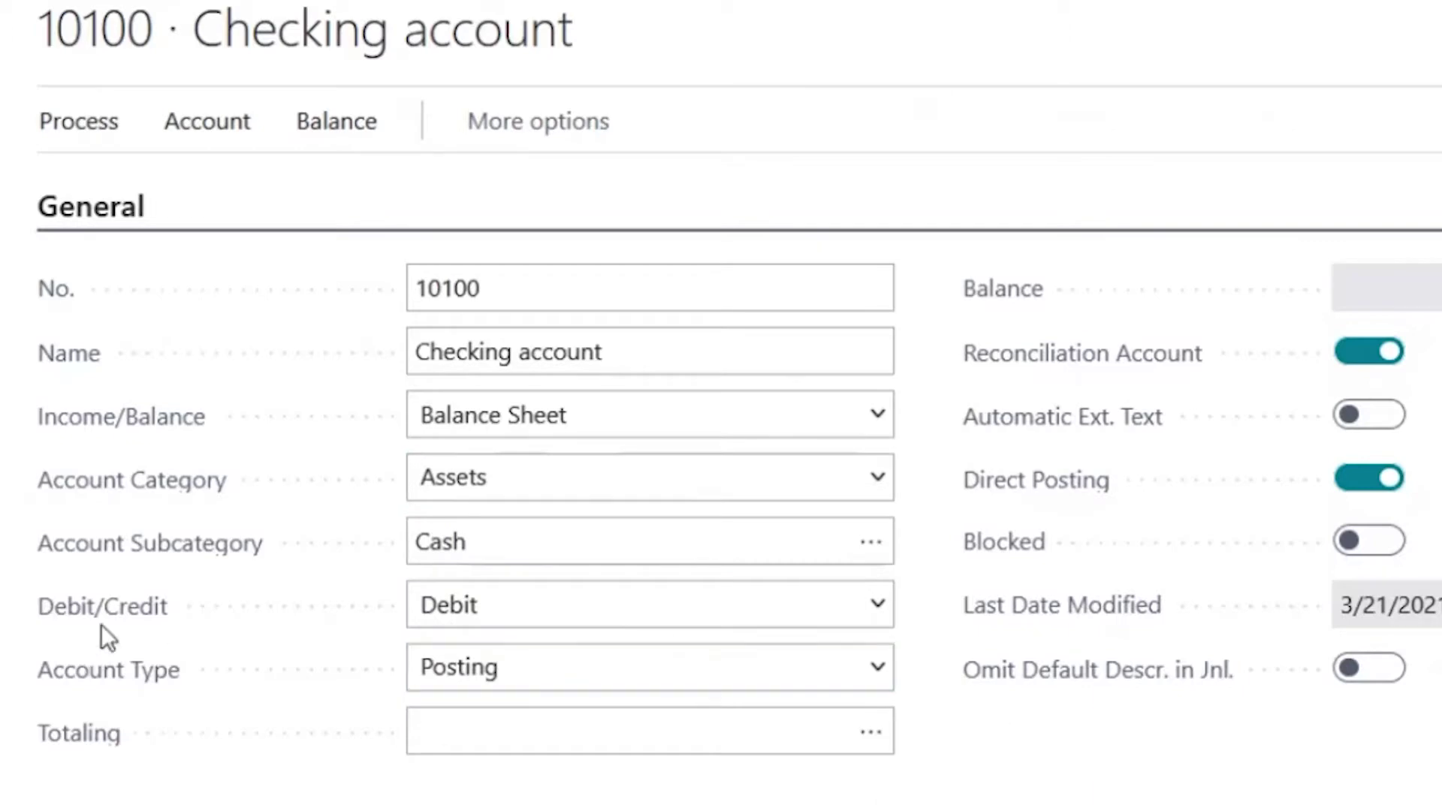
click(611, 522)
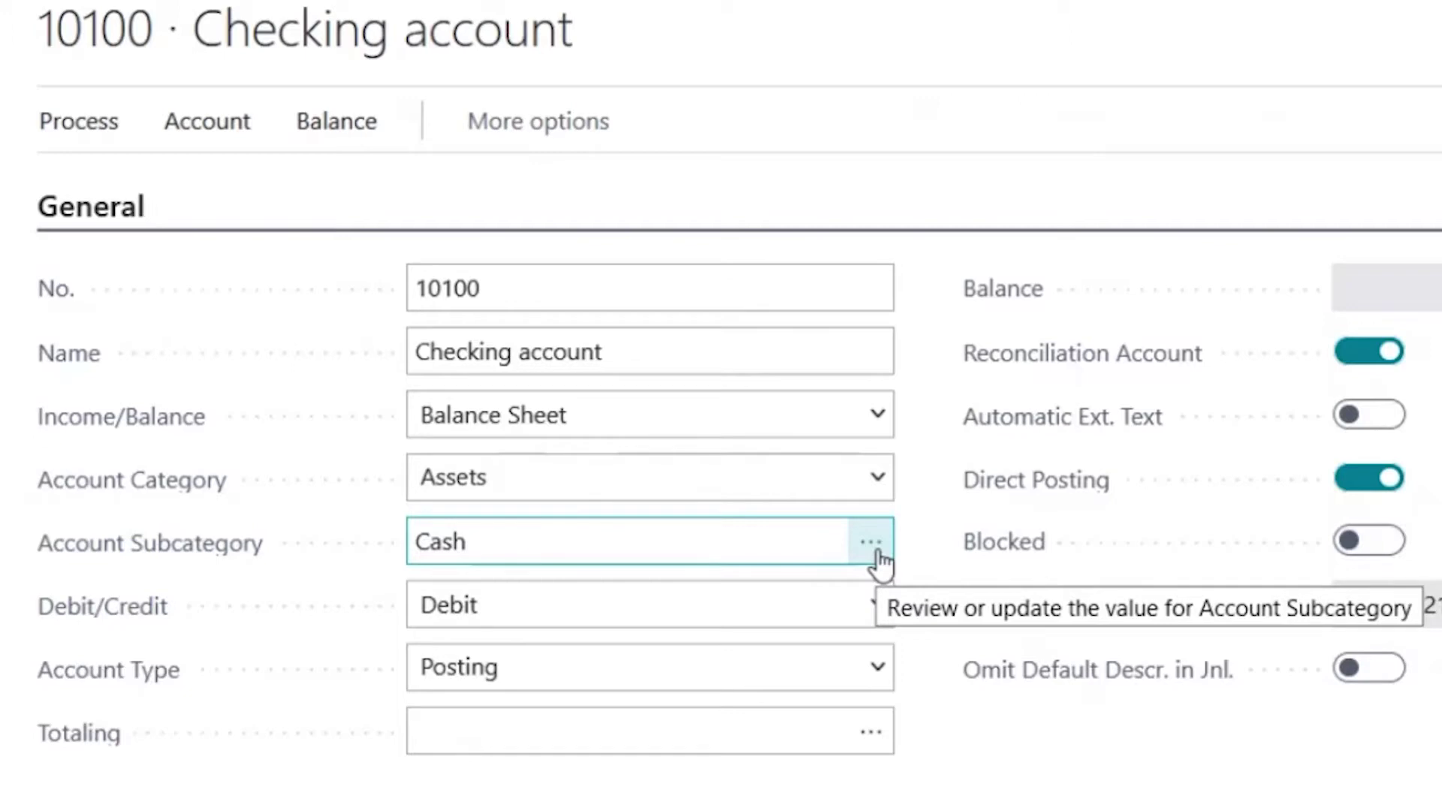
click(889, 653)
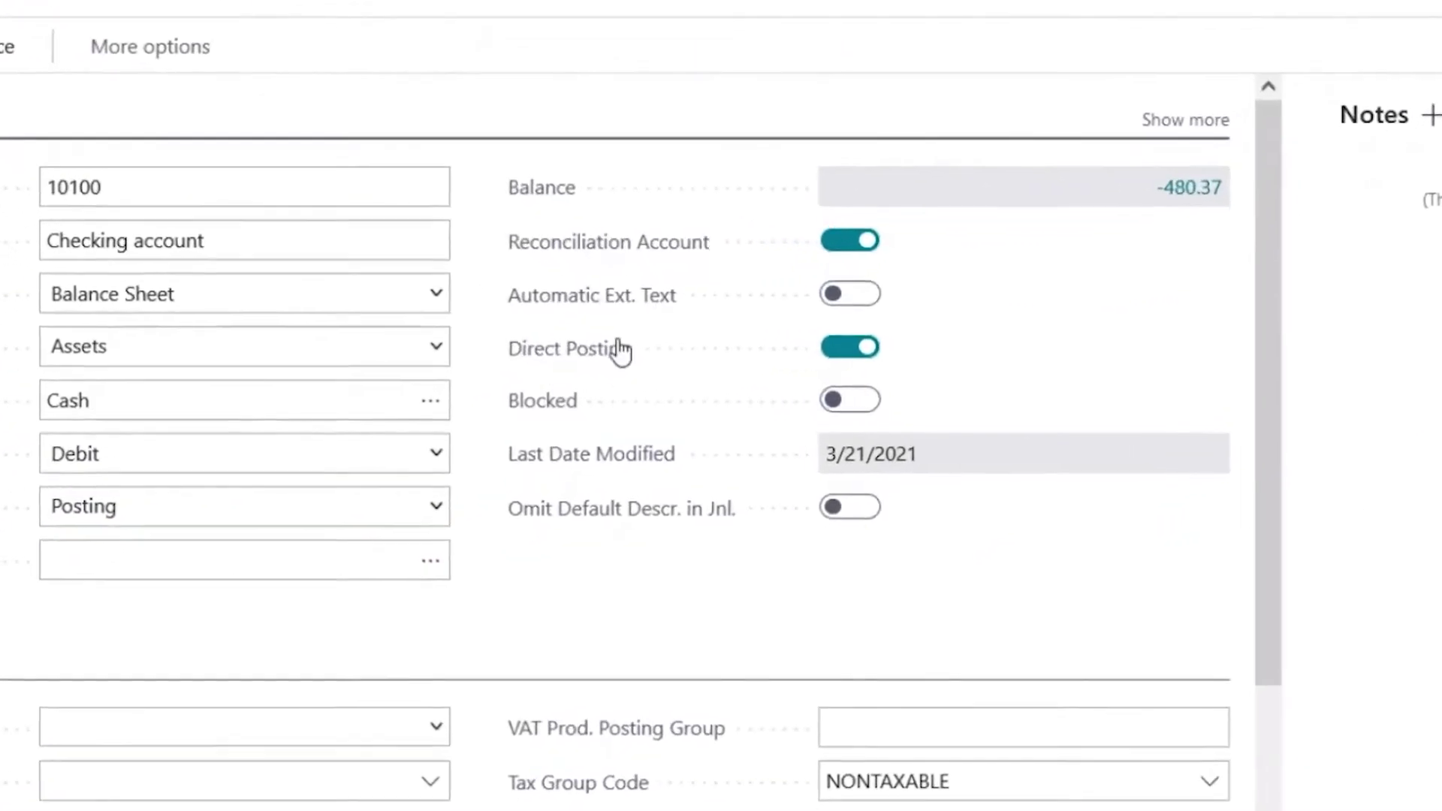
mouse_move(638, 367)
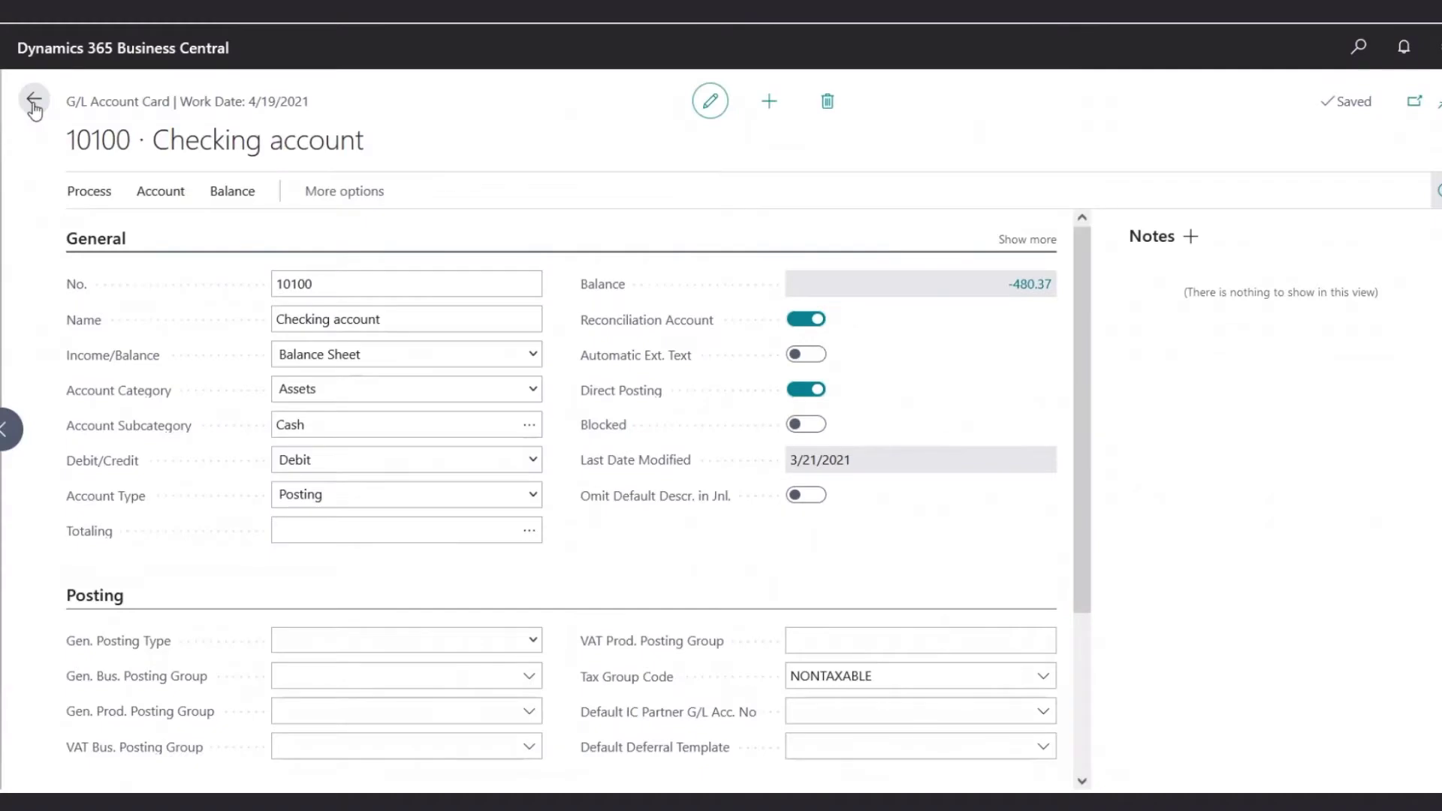
- Return to the chart of accounts, open Finance > Dimensions and select the DEPARTMENT dimension
click(33, 102)
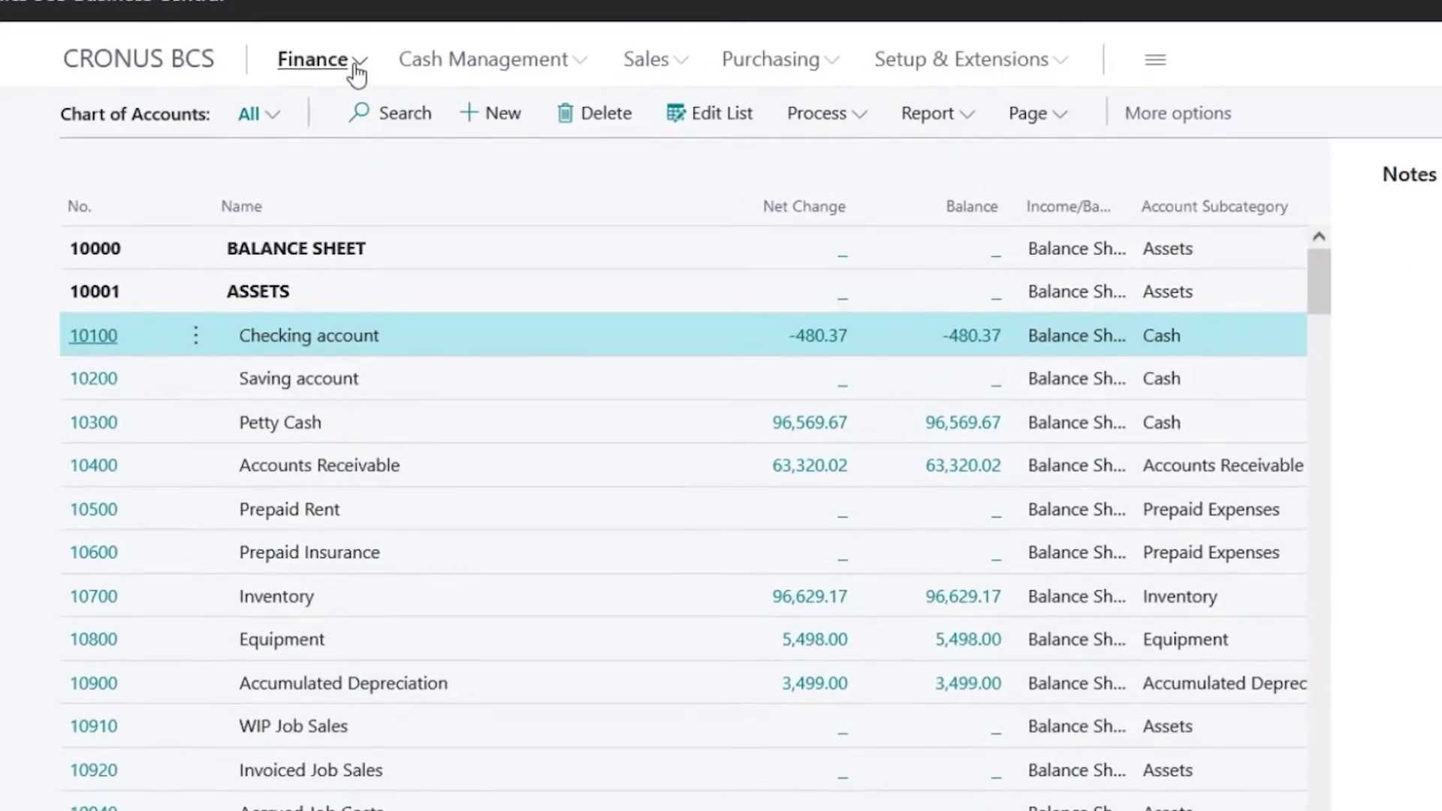
click(340, 82)
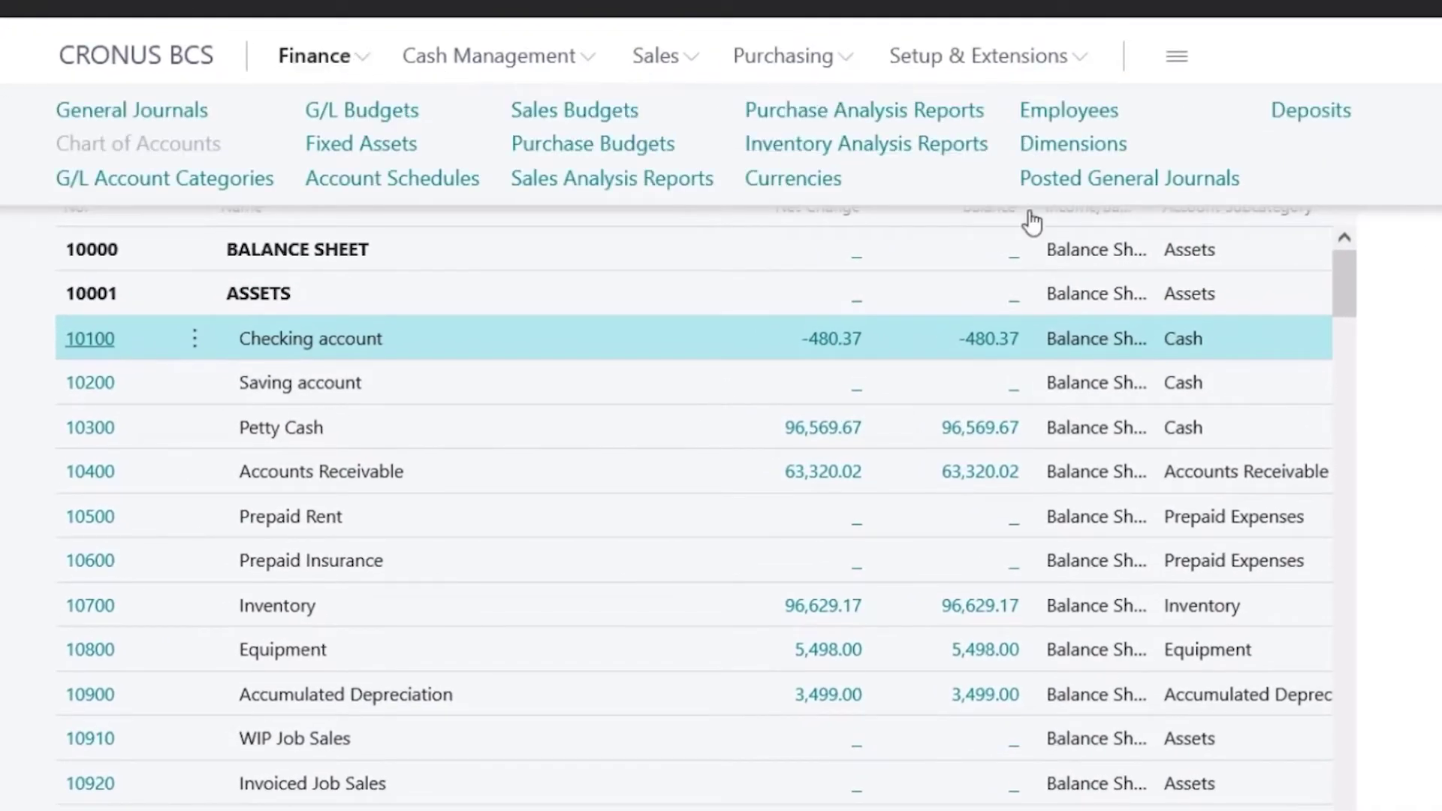
click(1089, 148)
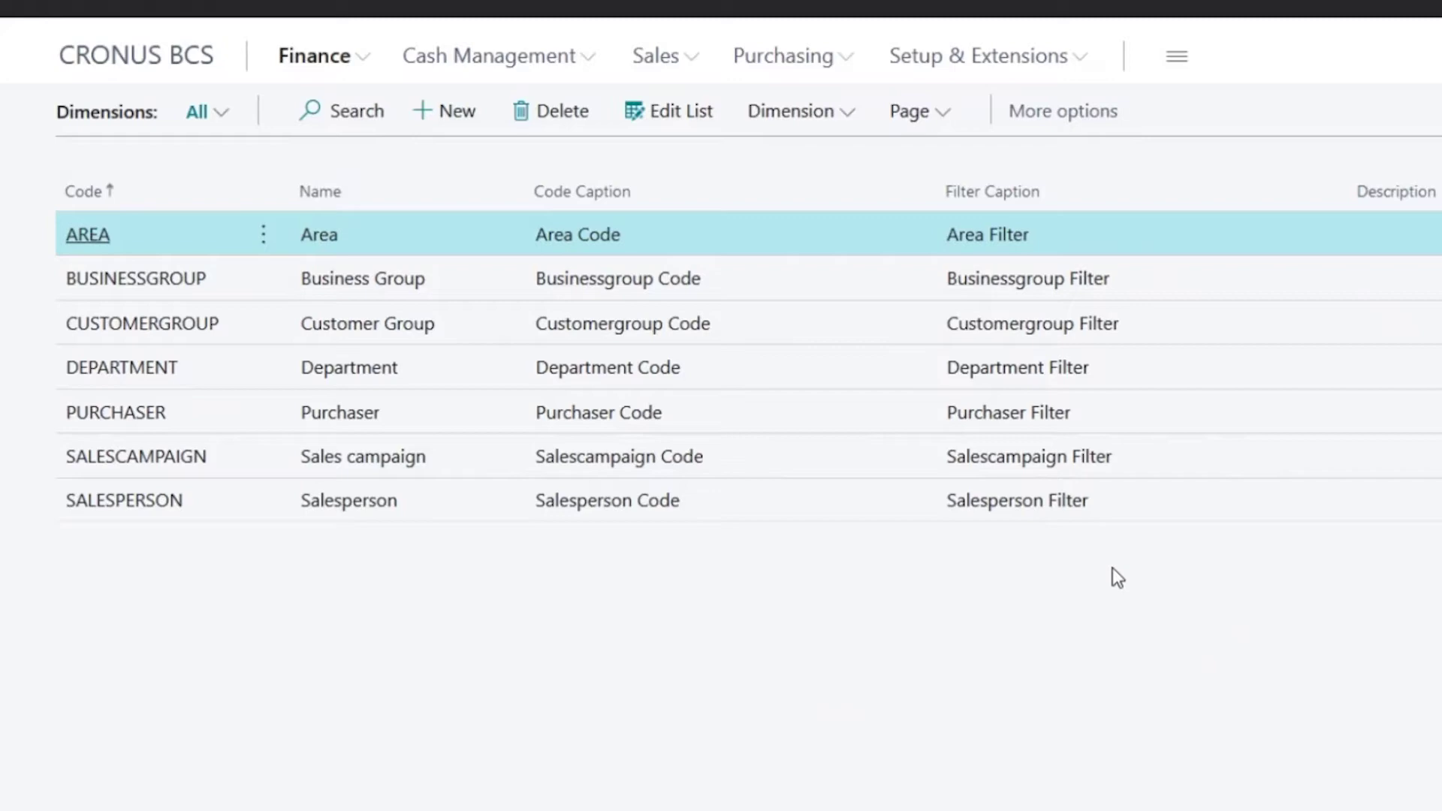
click(678, 371)
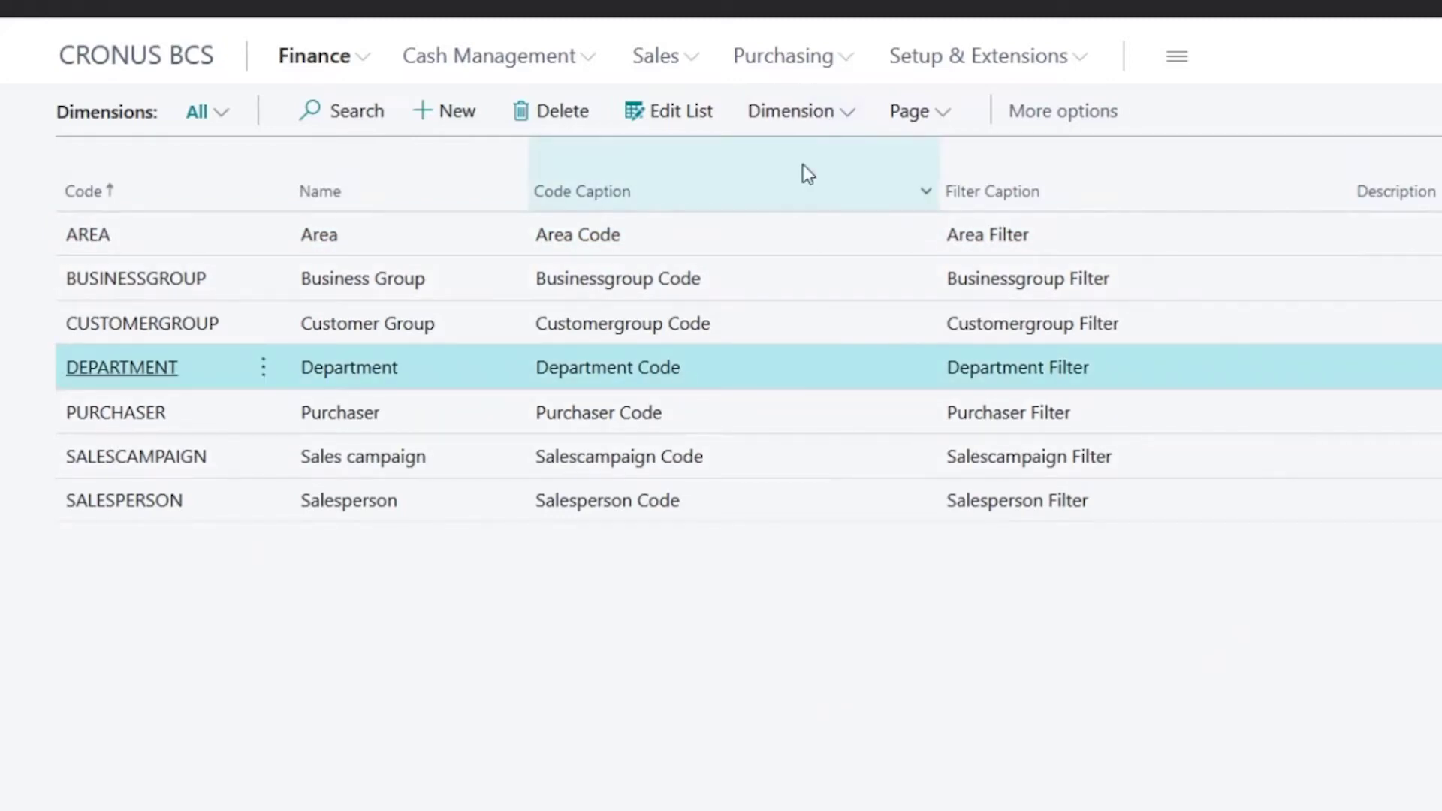
click(821, 127)
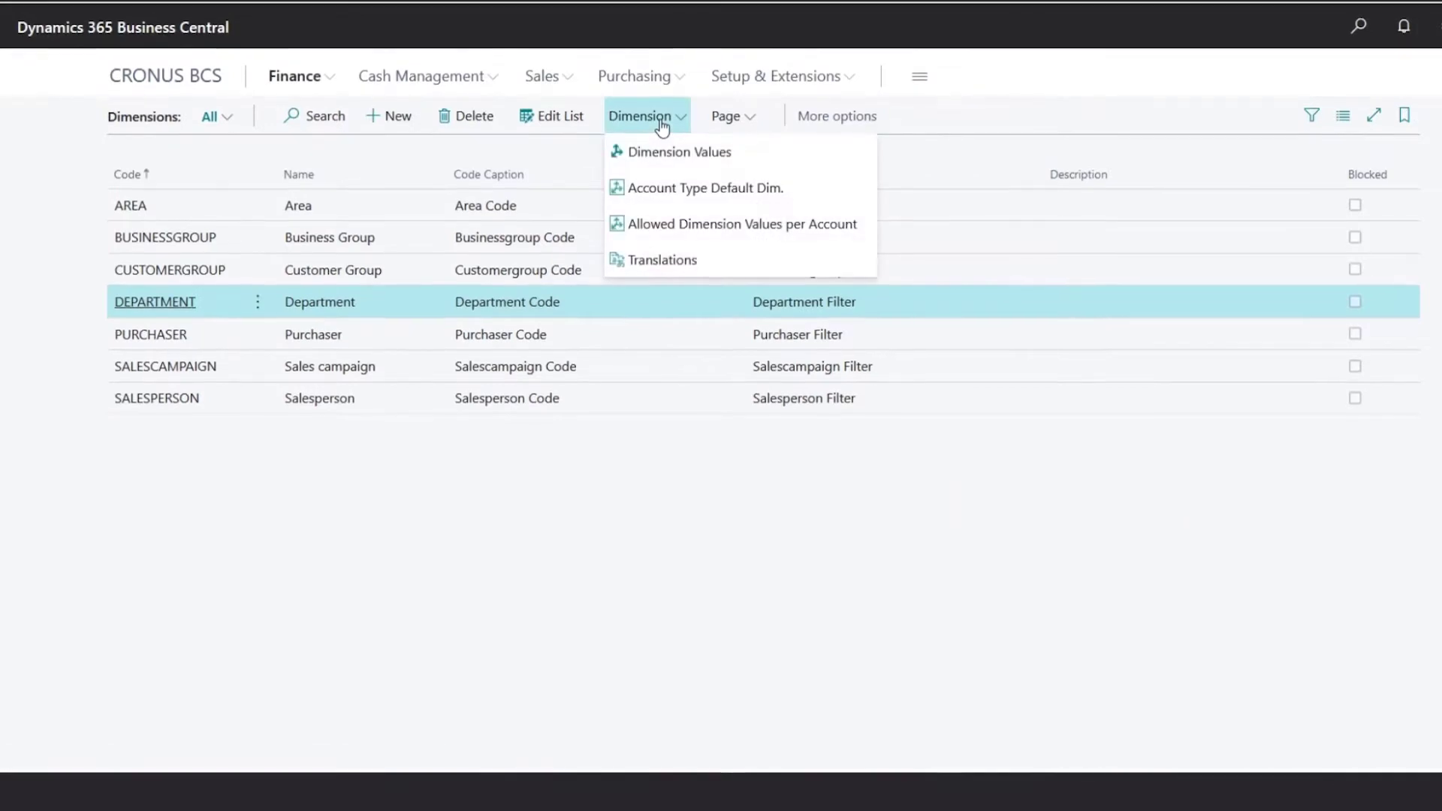
- List the DEPARTMENT values: ADM Administration, PROD Production and SALES Sales
click(854, 163)
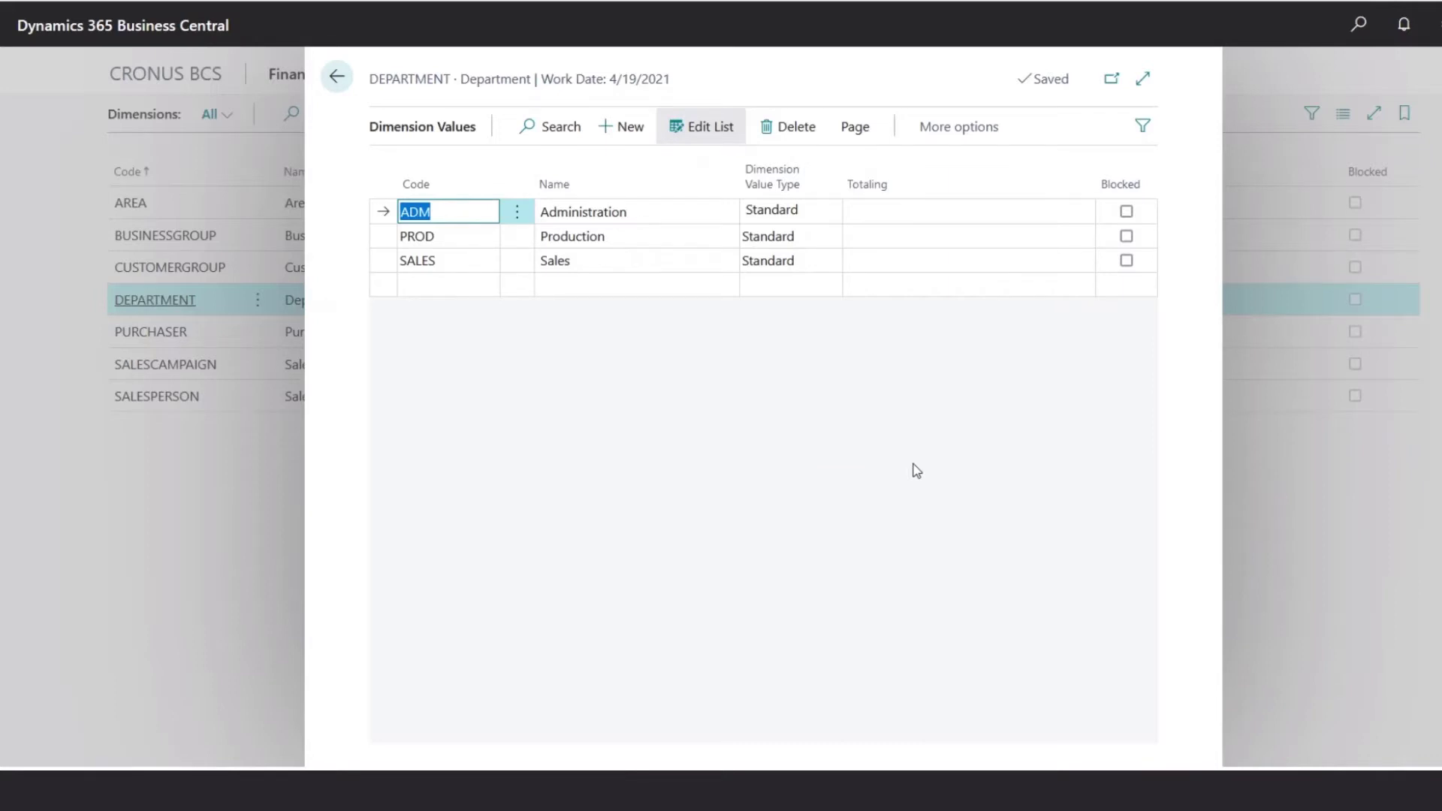
- Reopen the chart of accounts and open the card for 40200 Income, Product Sales
click(336, 80)
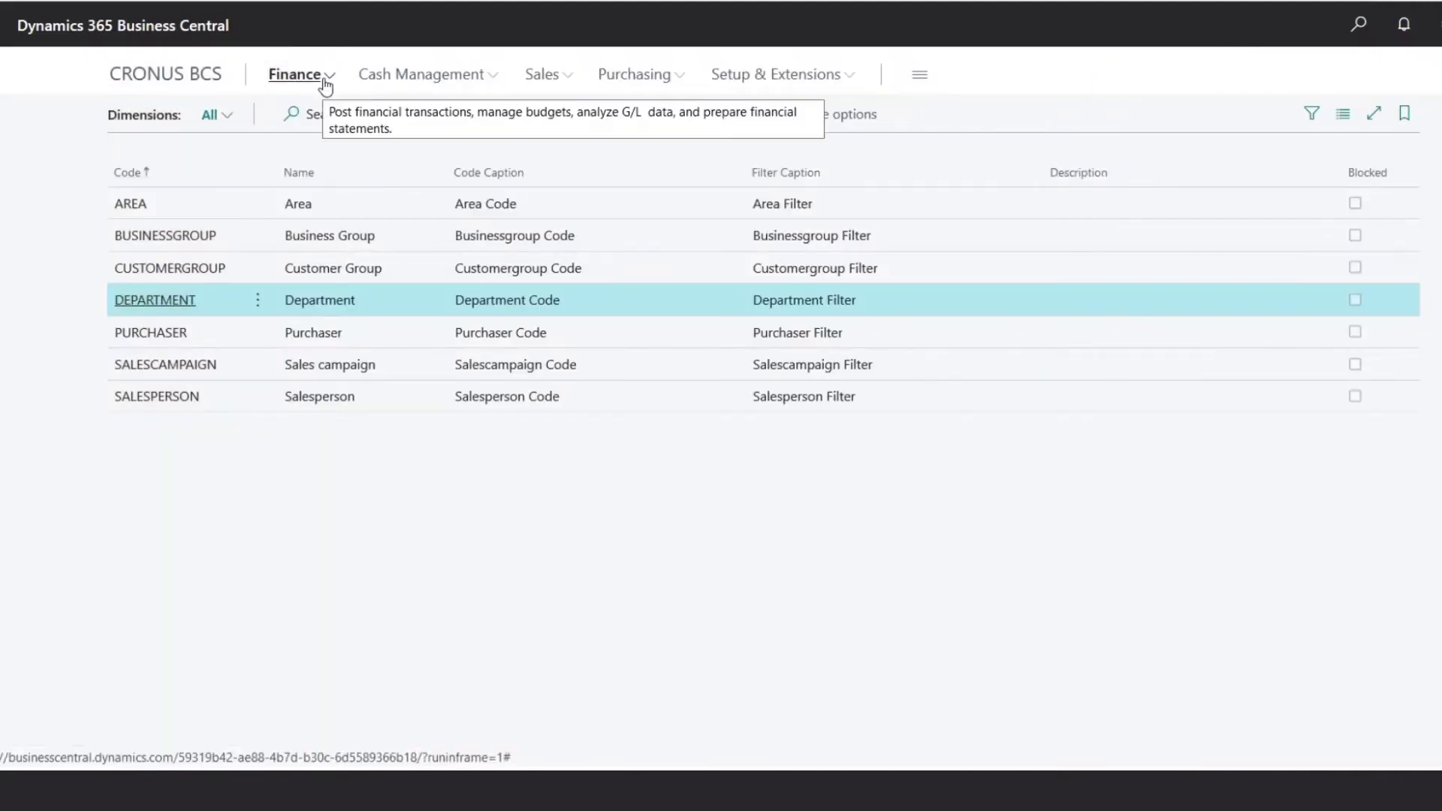
click(325, 82)
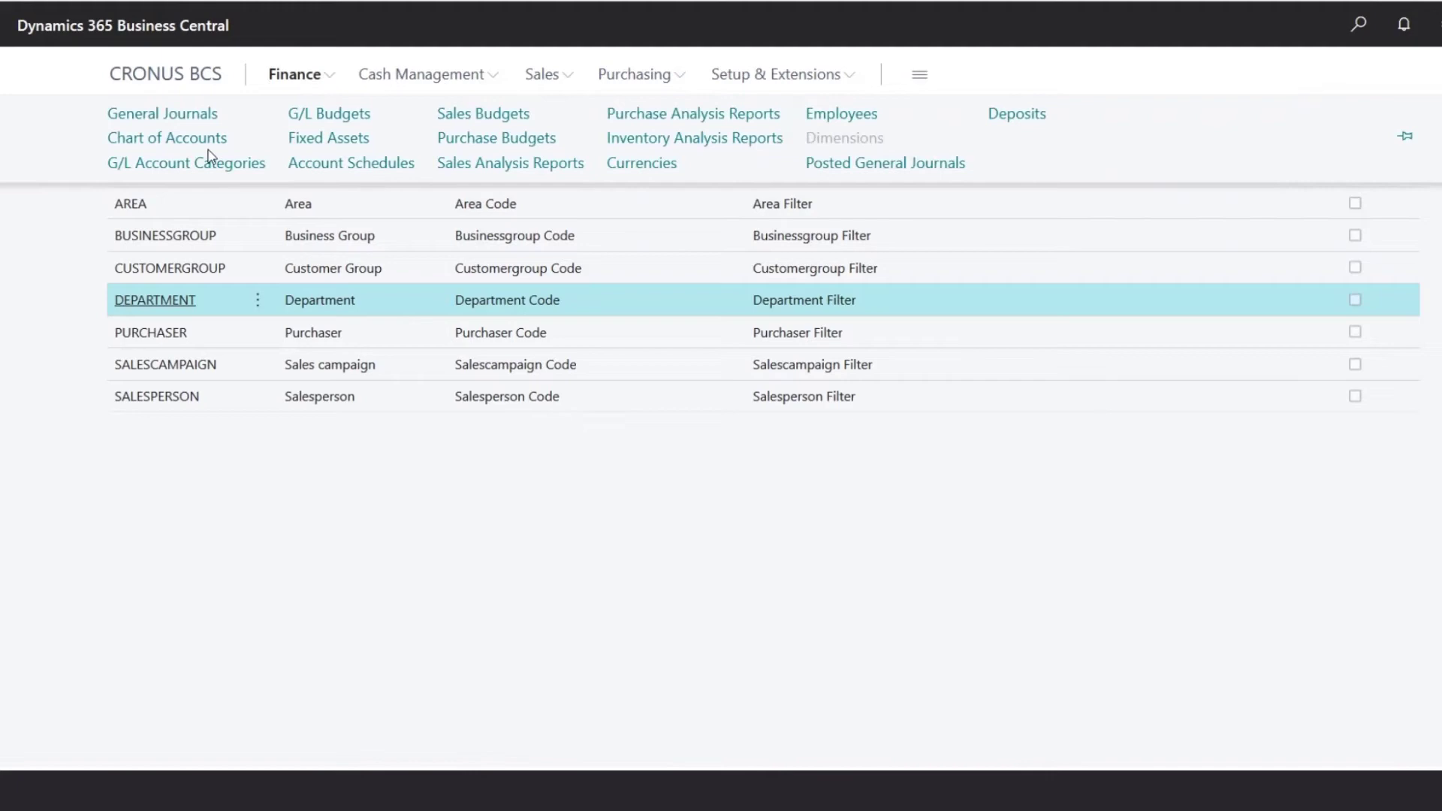
click(211, 141)
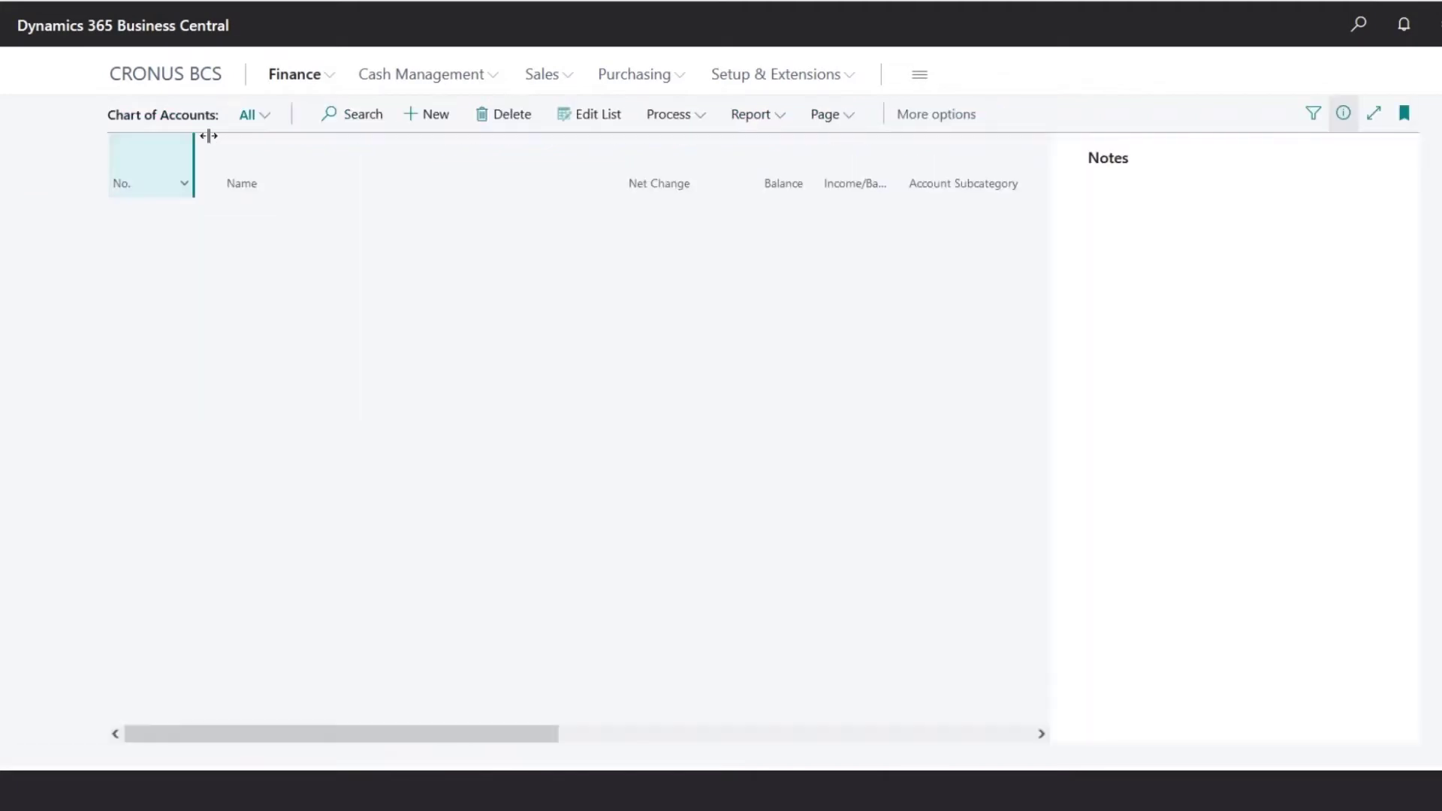
scroll(381, 306, down, 10)
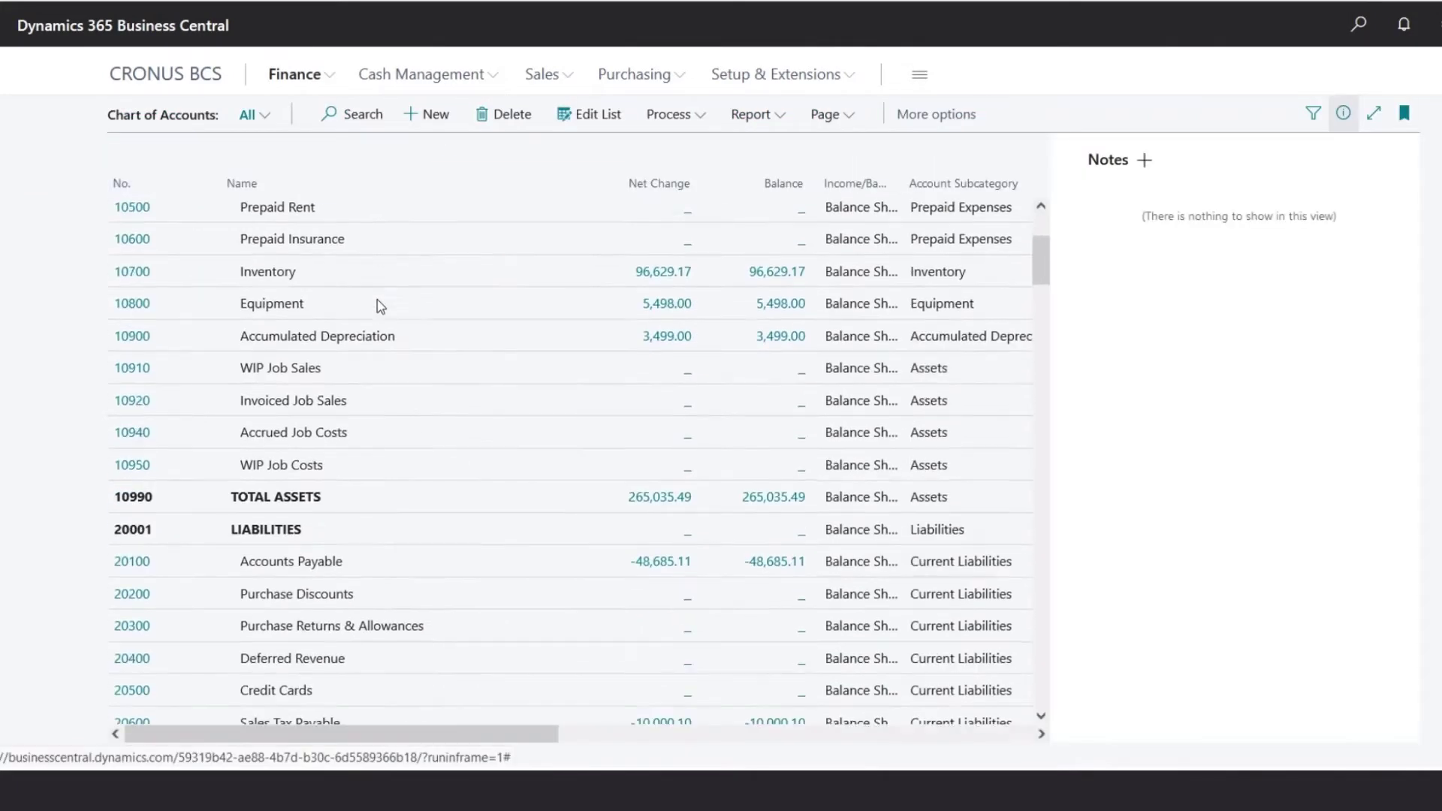
scroll(381, 305, down, 10)
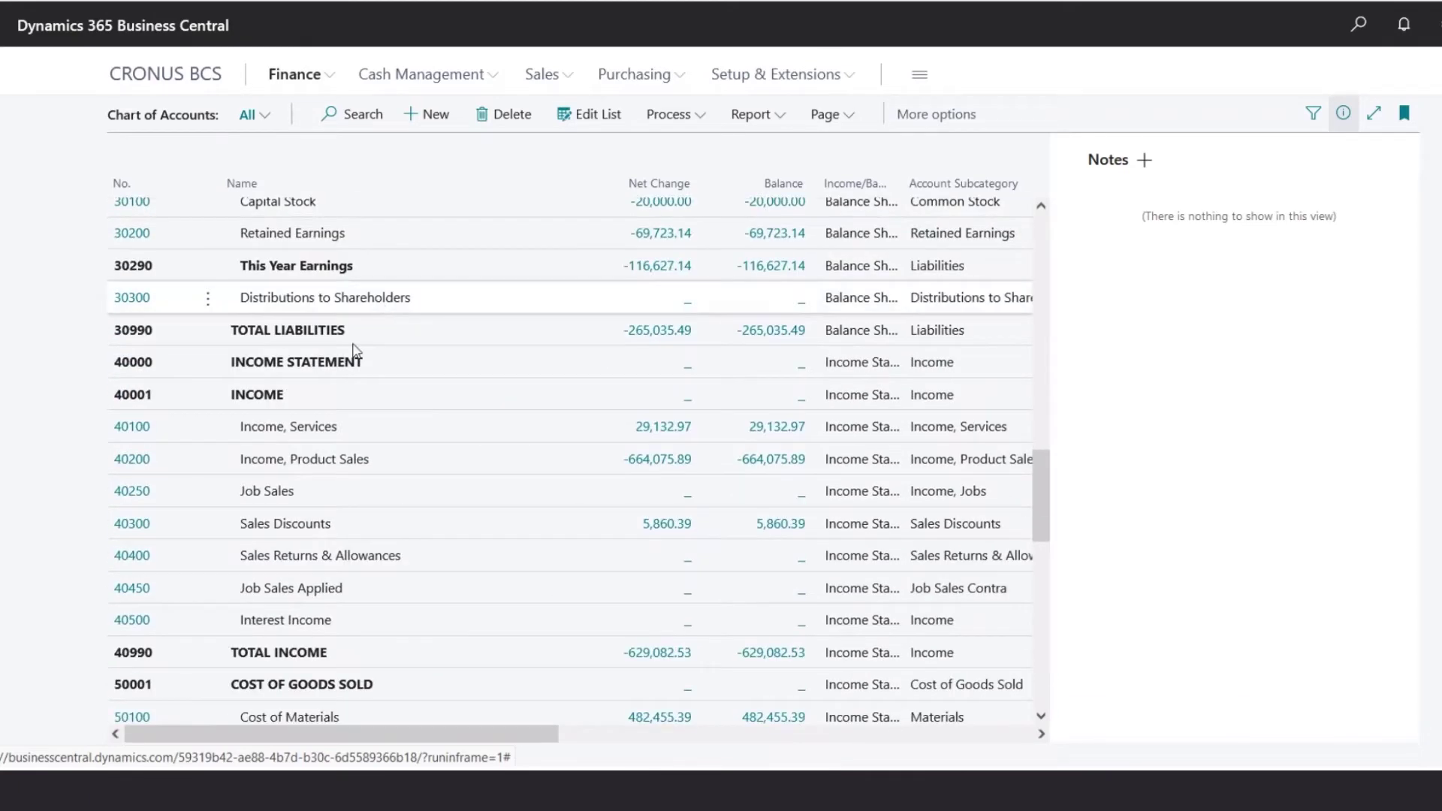
click(135, 462)
click(135, 465)
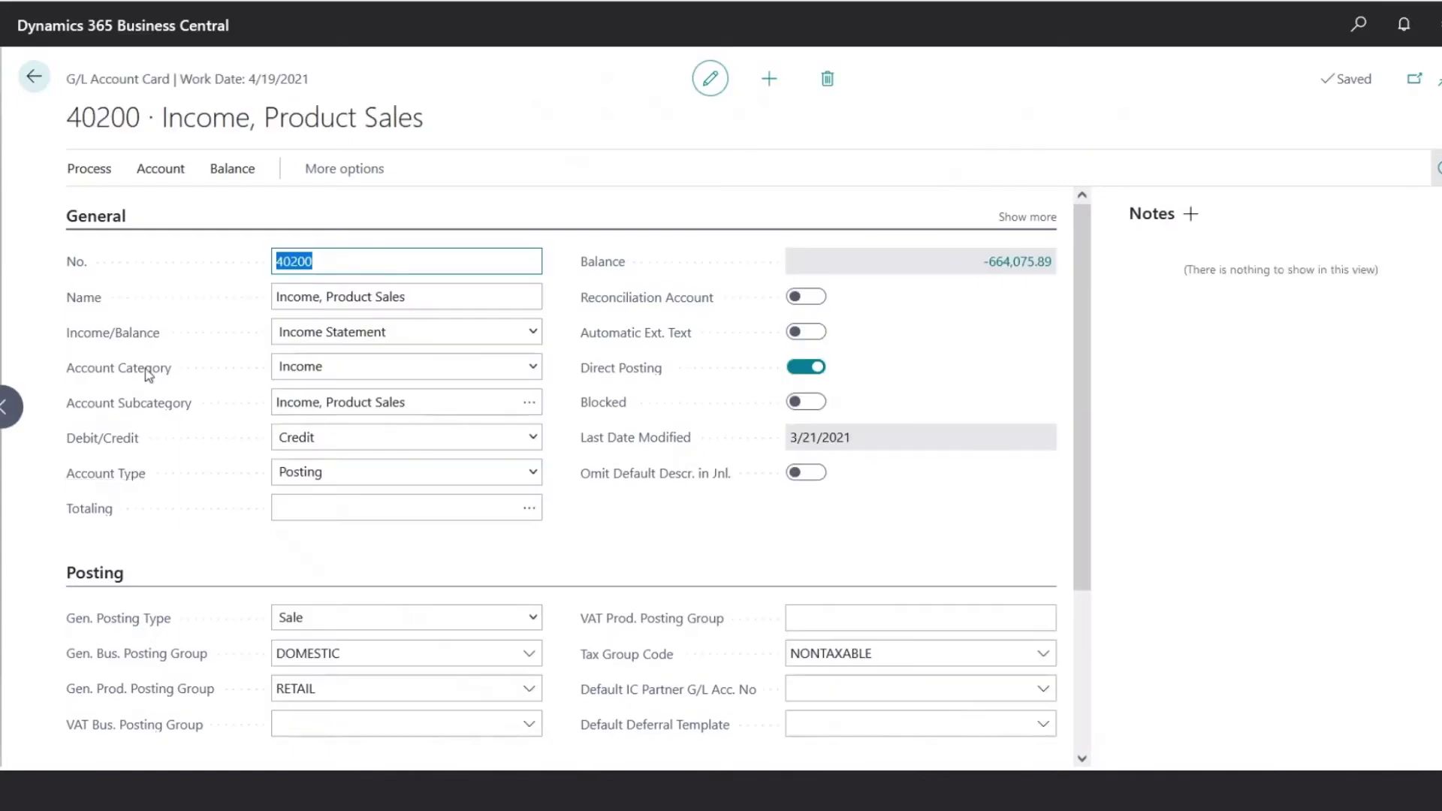
- Show account 40200's ledger entries with the side pane closed, inspecting the first entry's SALES department
click(176, 177)
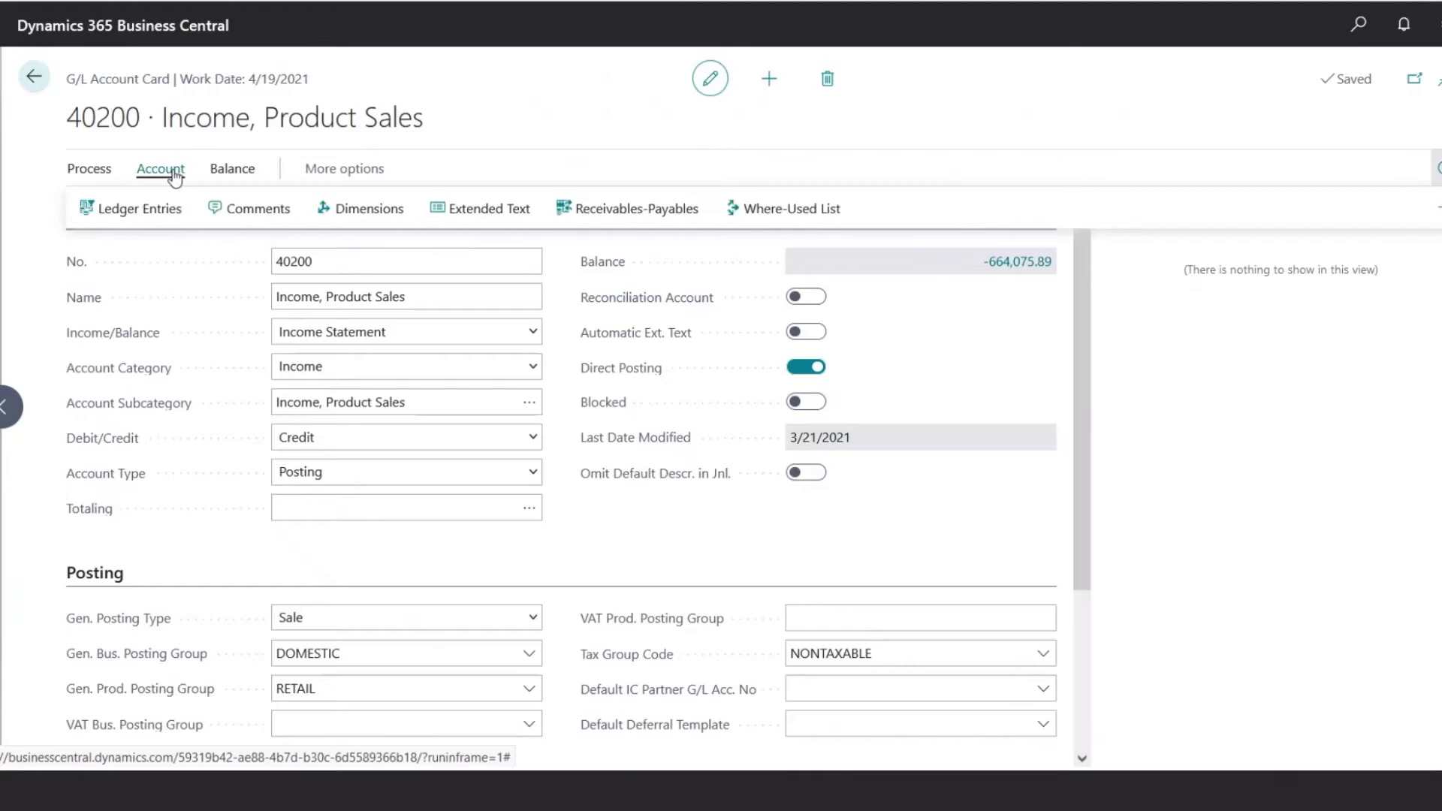
click(149, 210)
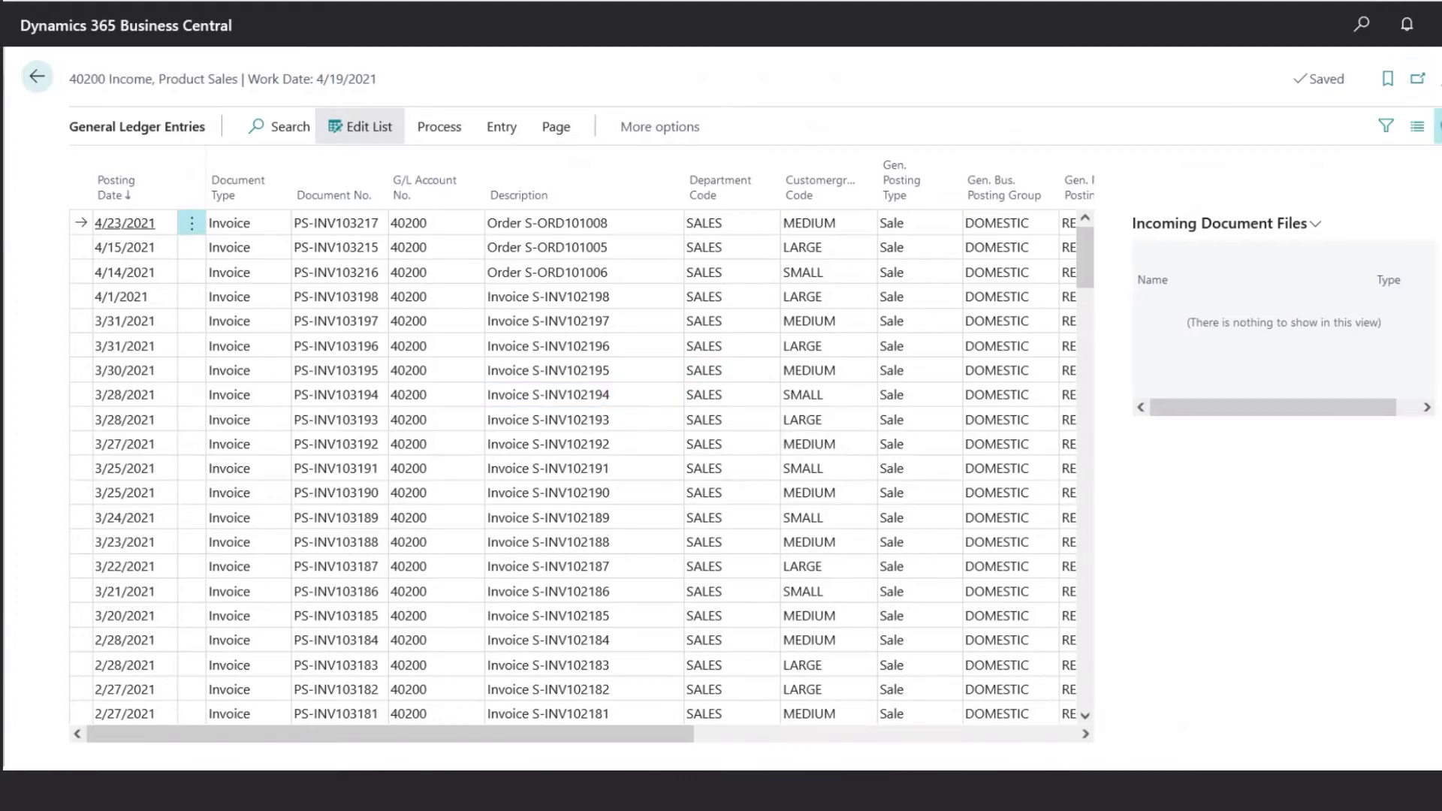
click(1437, 127)
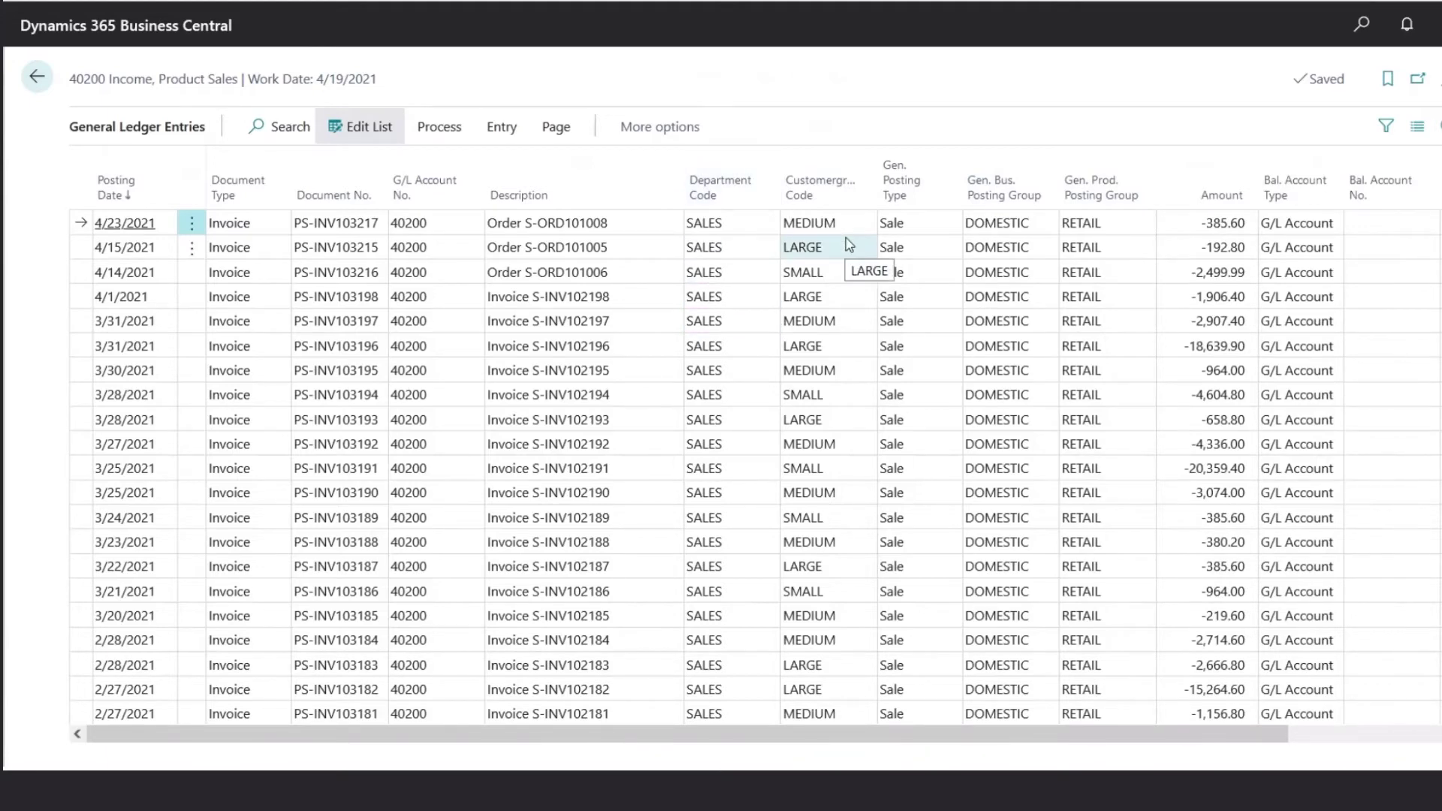
click(756, 225)
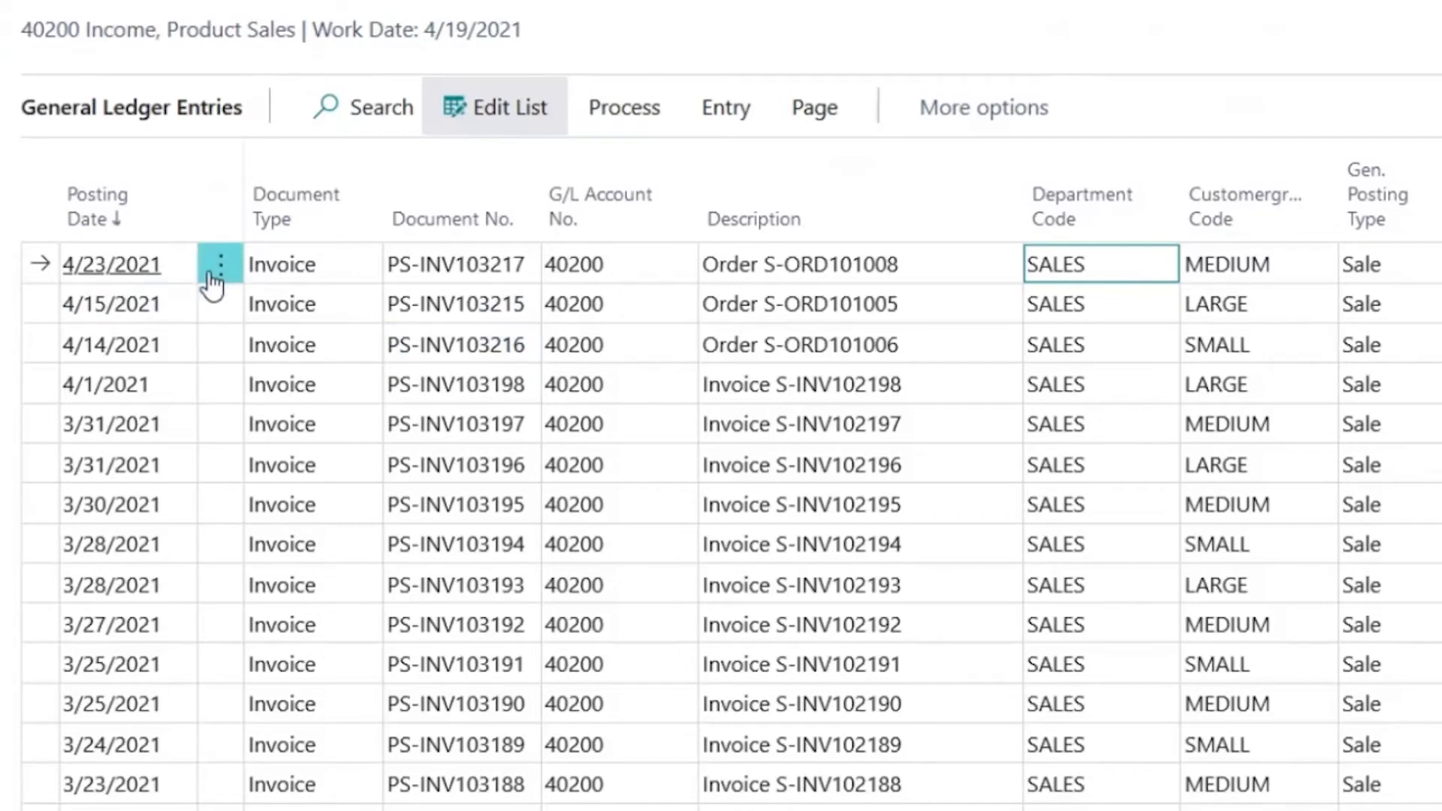
click(329, 280)
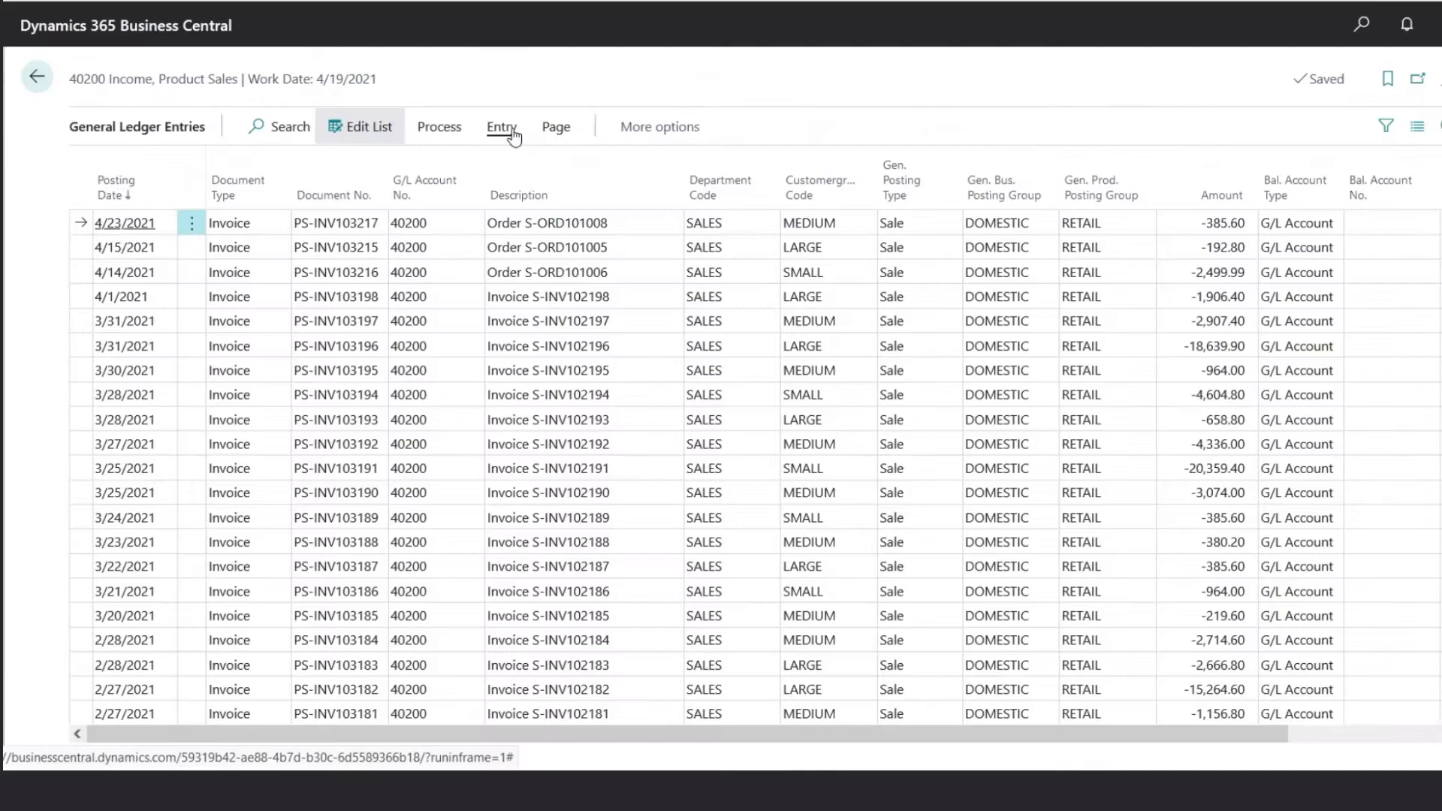
click(743, 120)
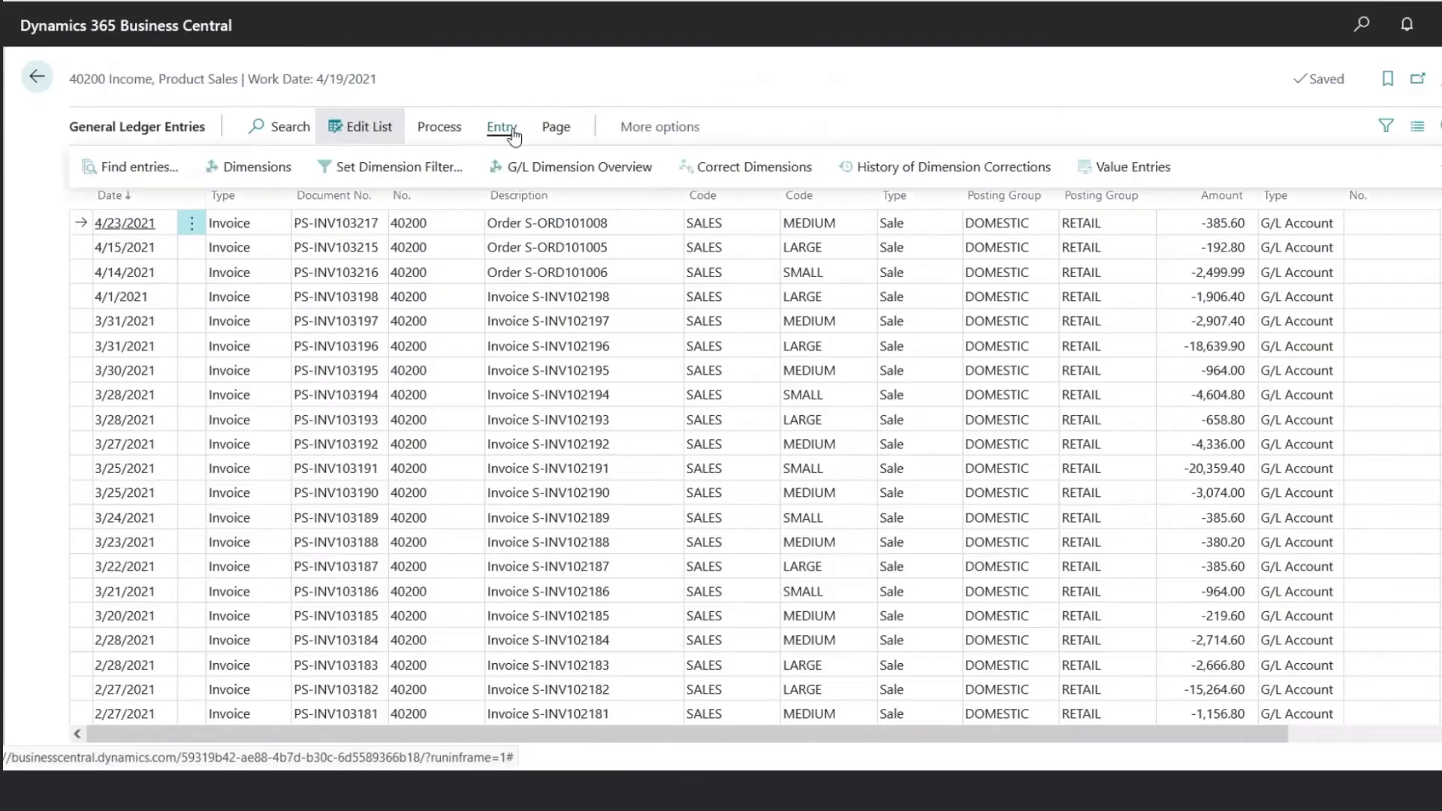
click(163, 183)
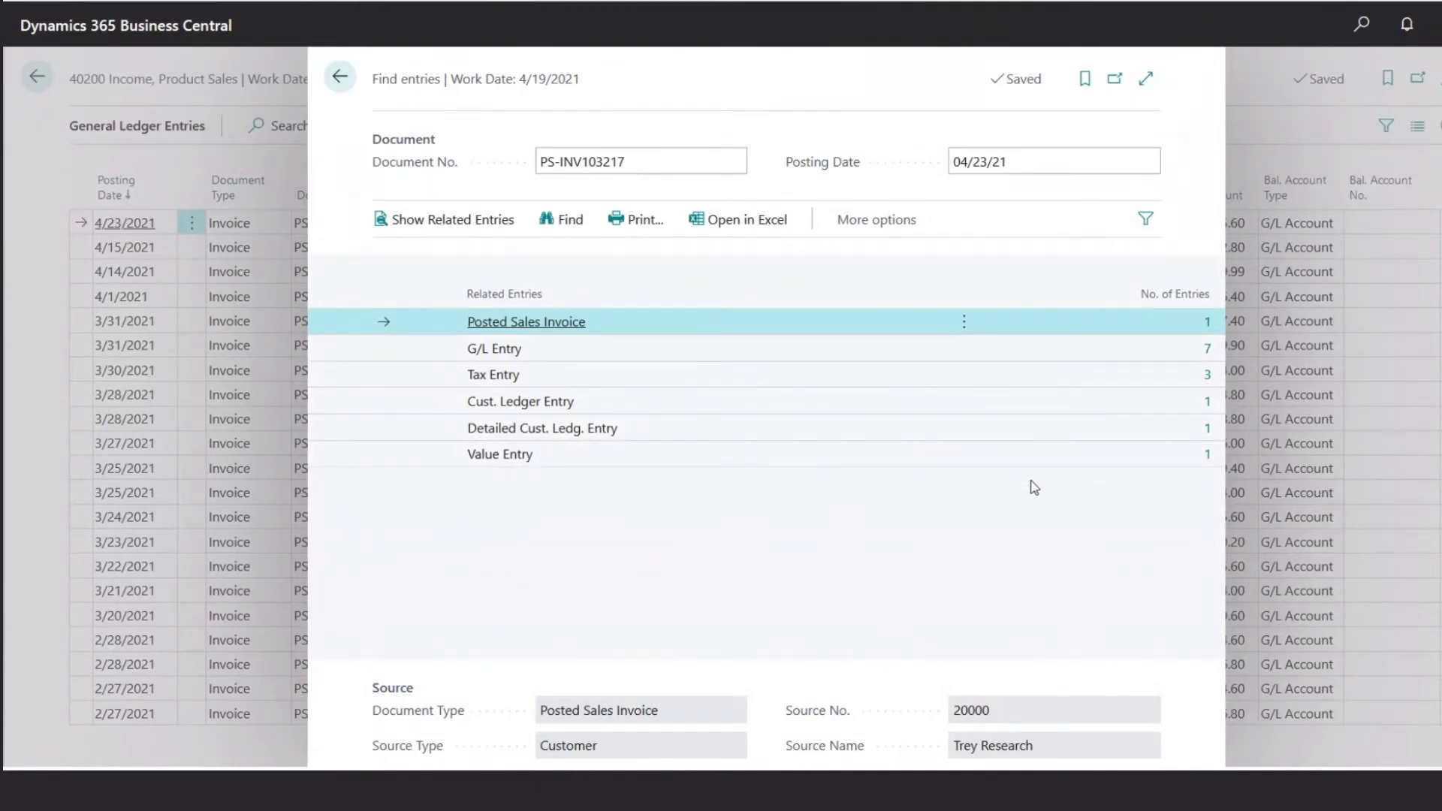
click(1205, 325)
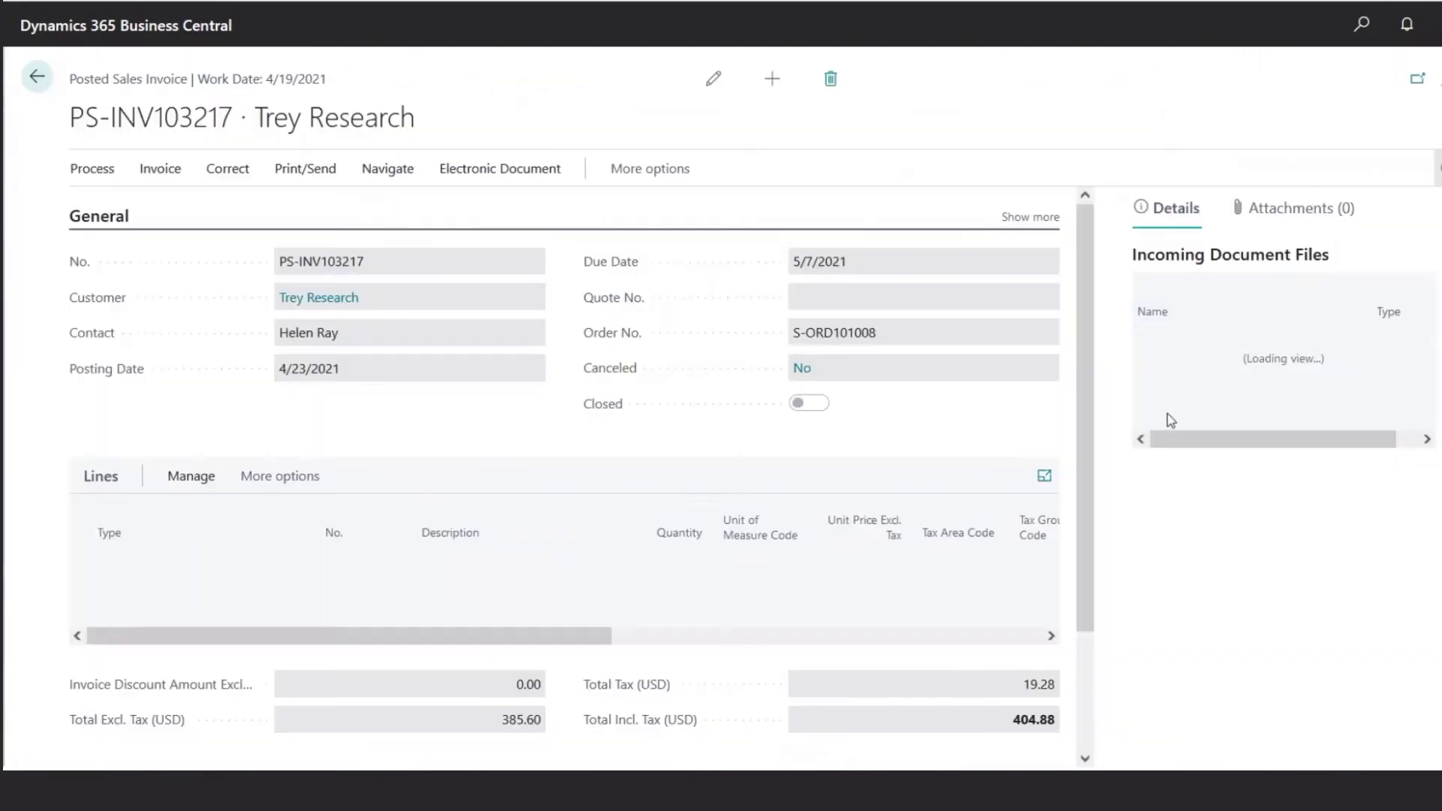
click(46, 87)
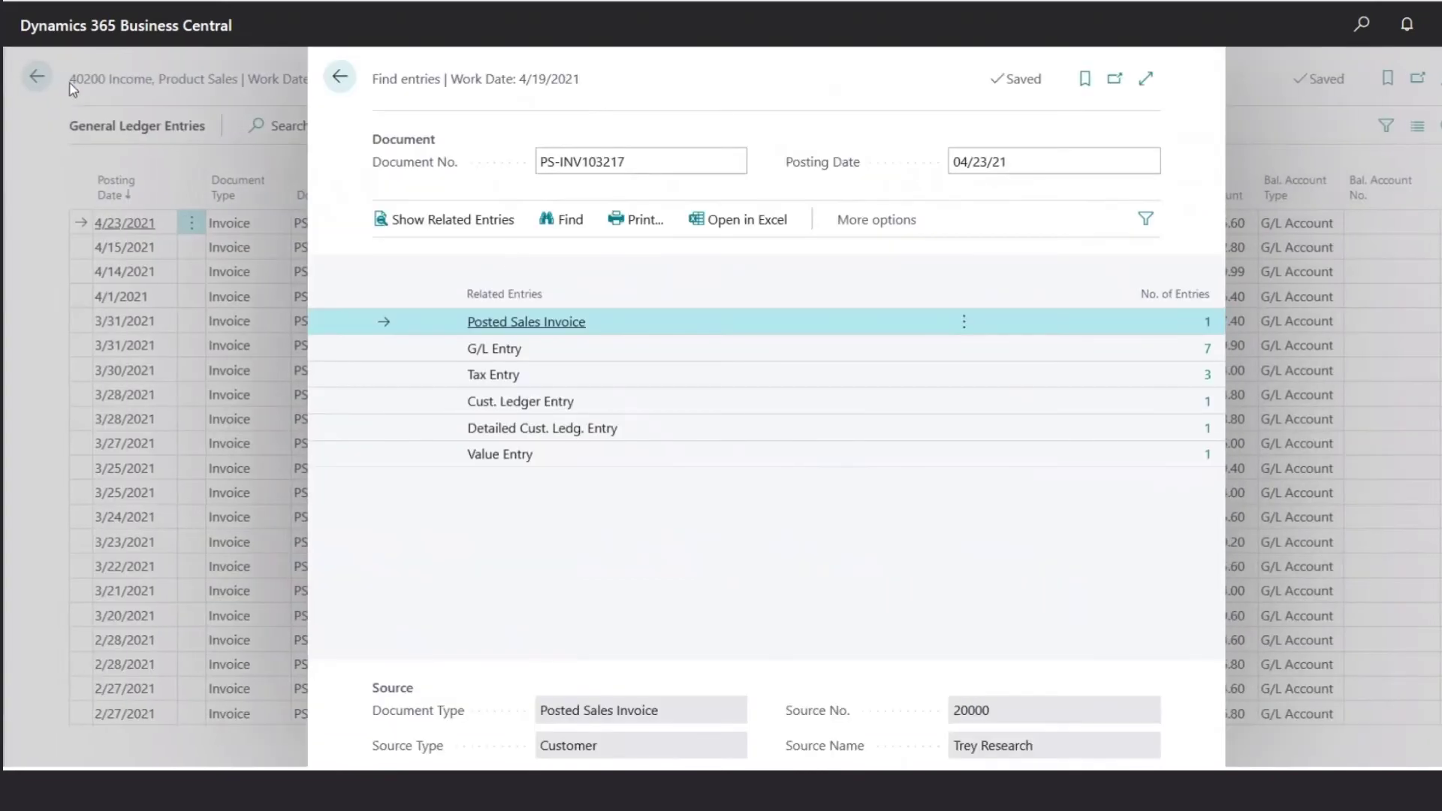
click(578, 349)
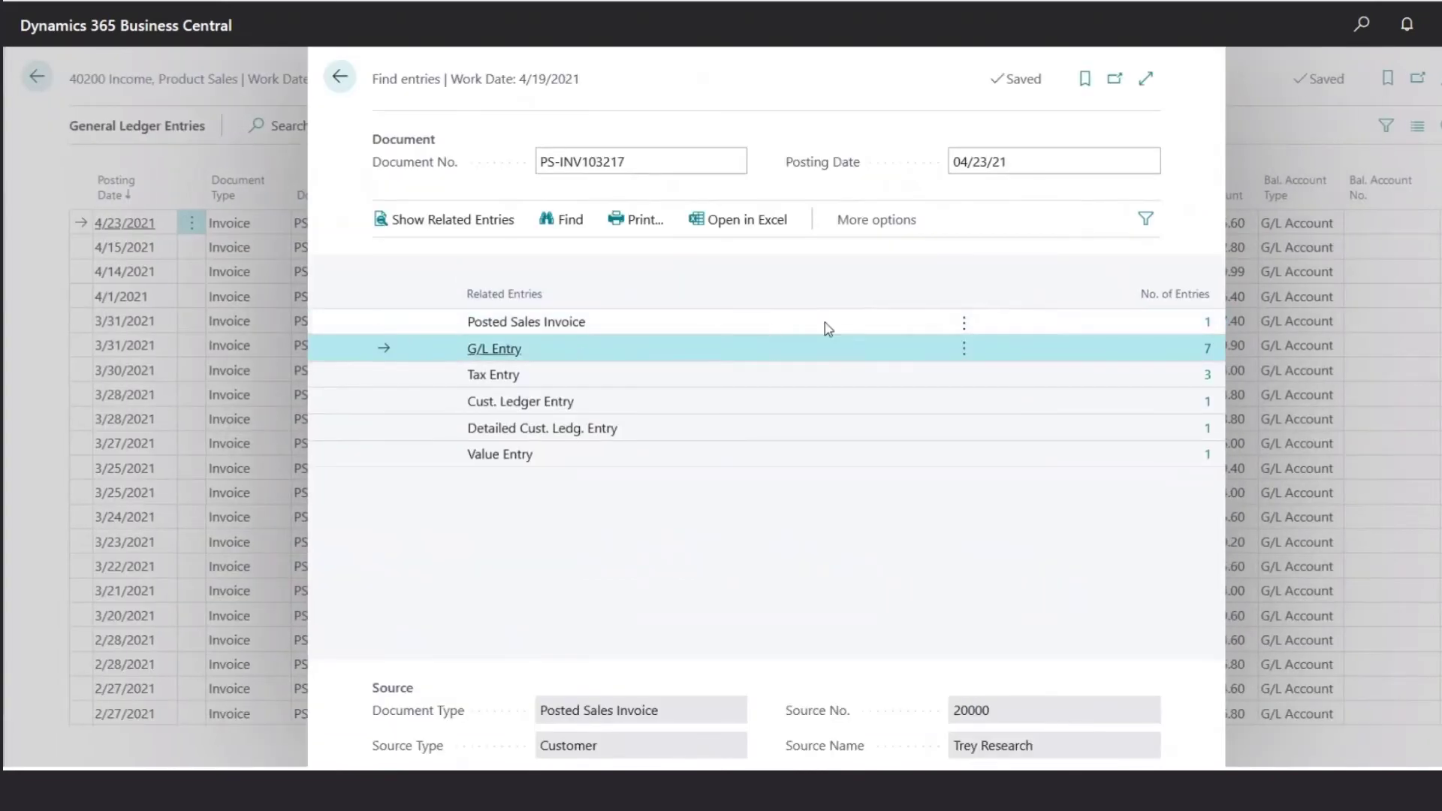
- Review the seven G/L entries for invoice PS-INV103217, then return to the 40200 entries list
click(1208, 350)
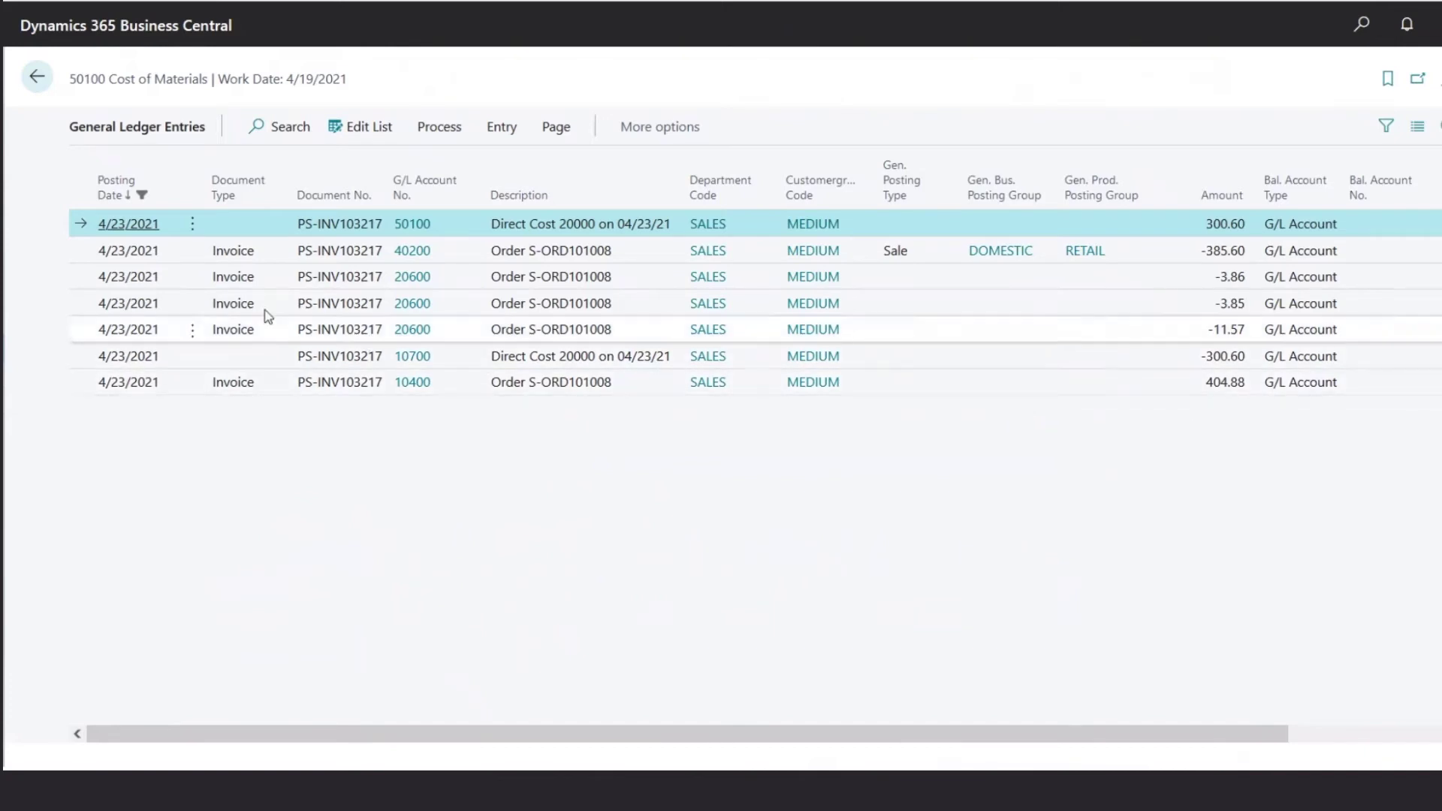
click(37, 78)
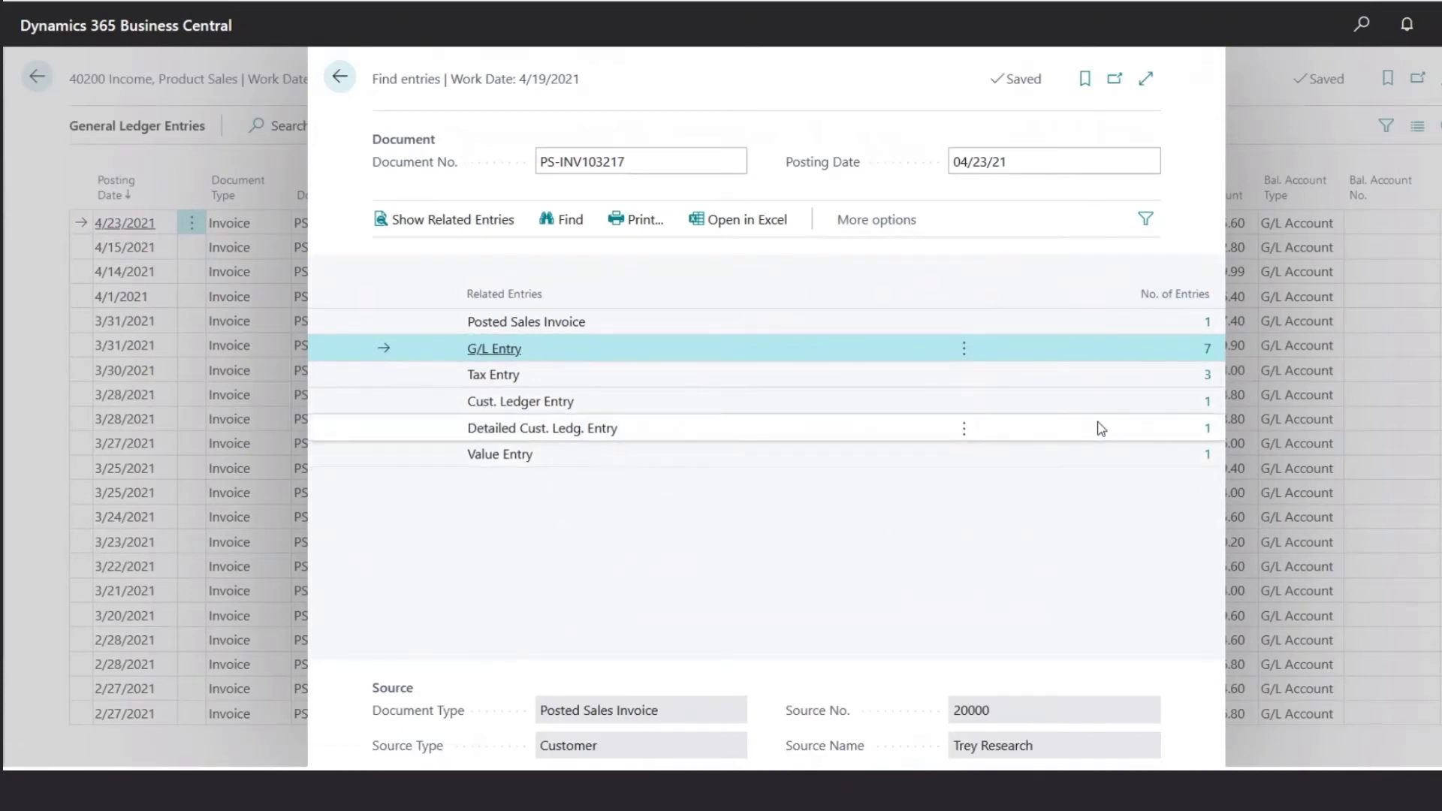
click(1208, 353)
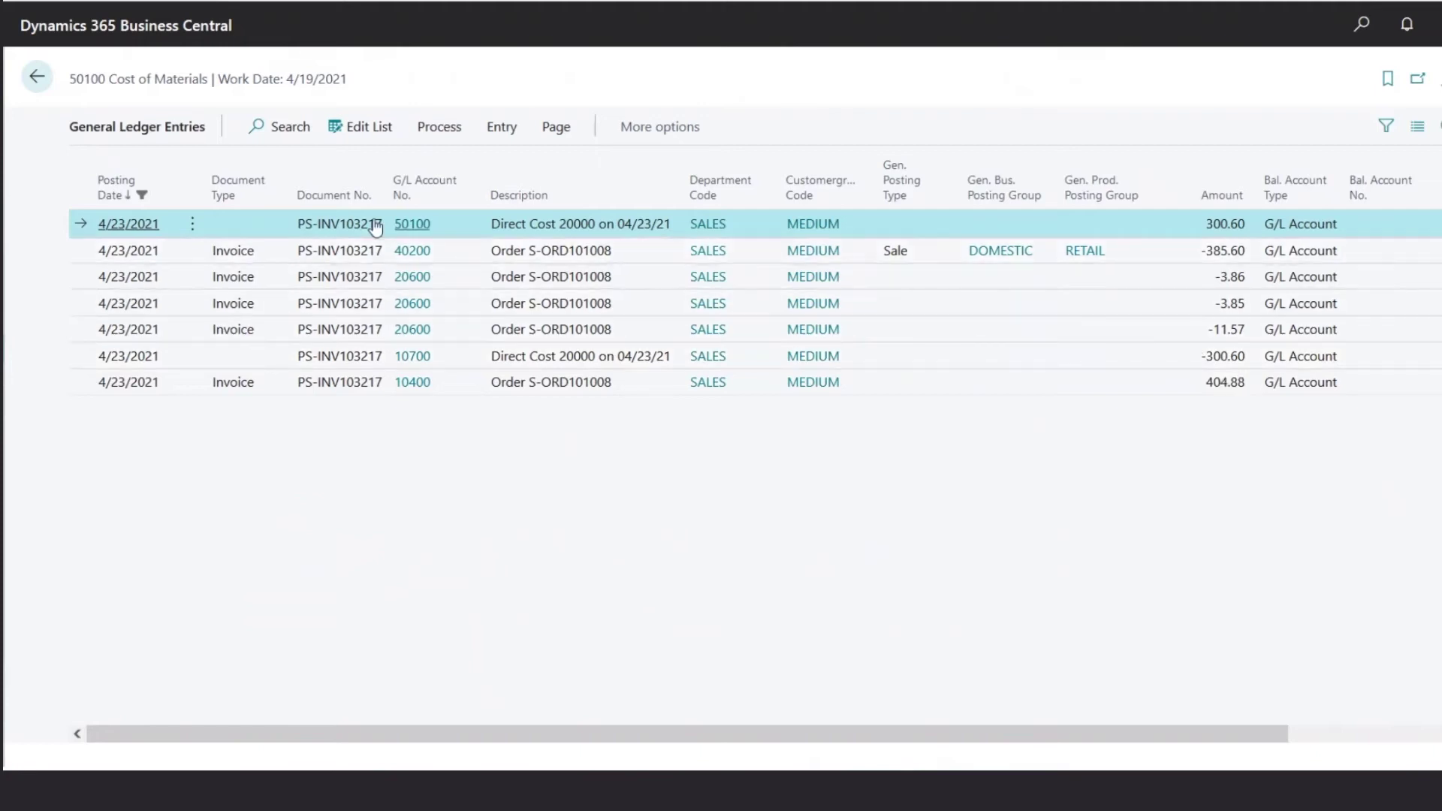
click(38, 77)
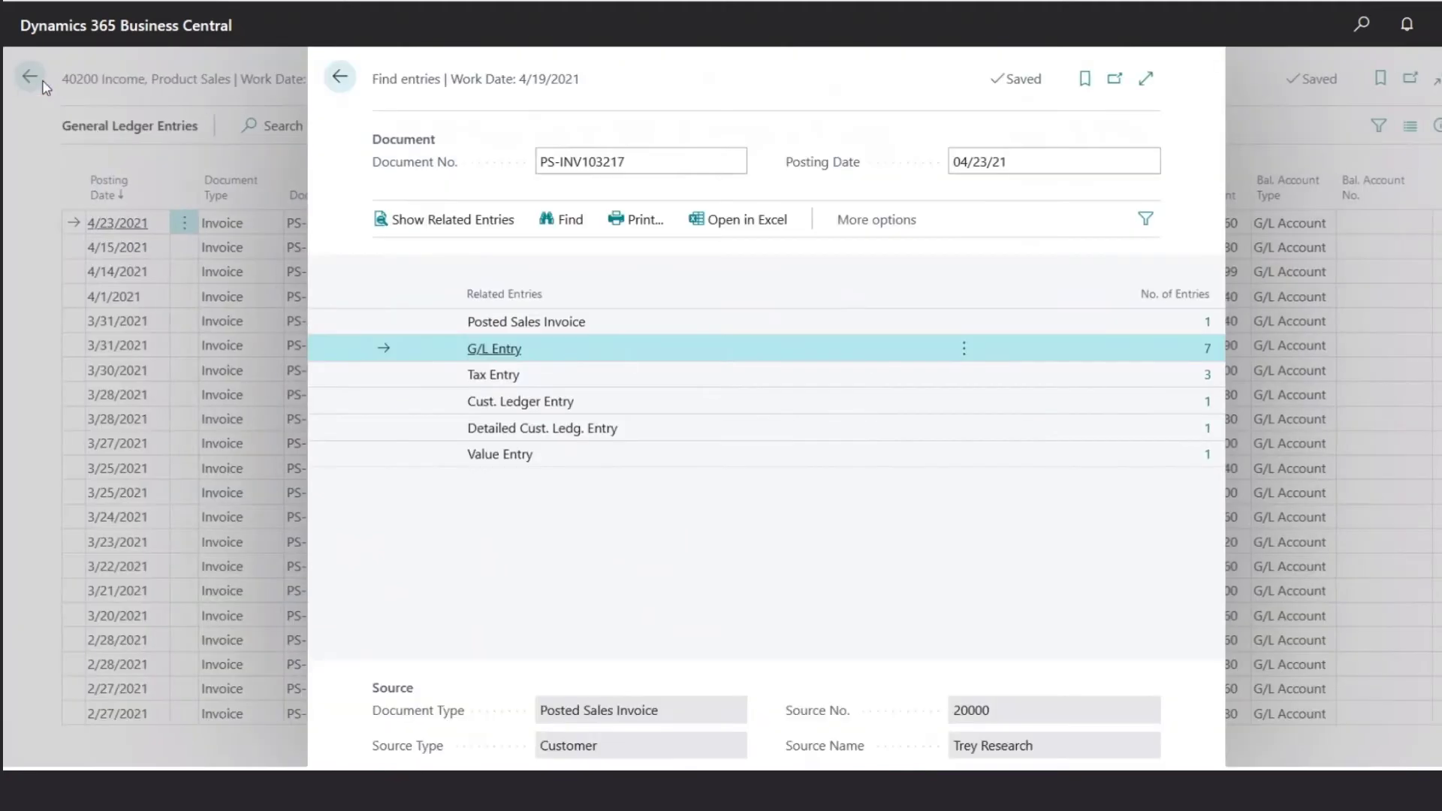
click(340, 80)
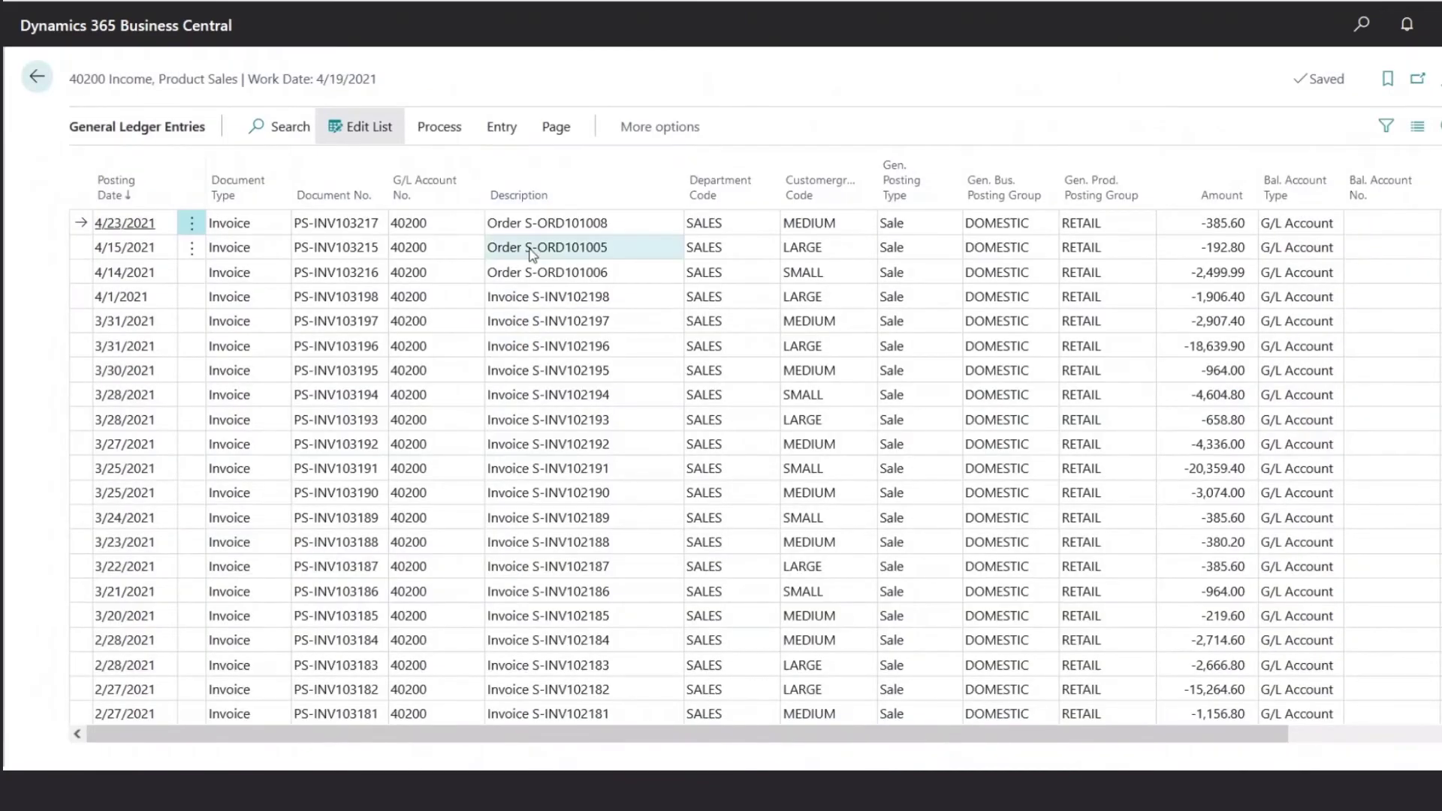
- Look at the list's Excel and filter options, then head back to the CRONUS BCS home page
click(567, 135)
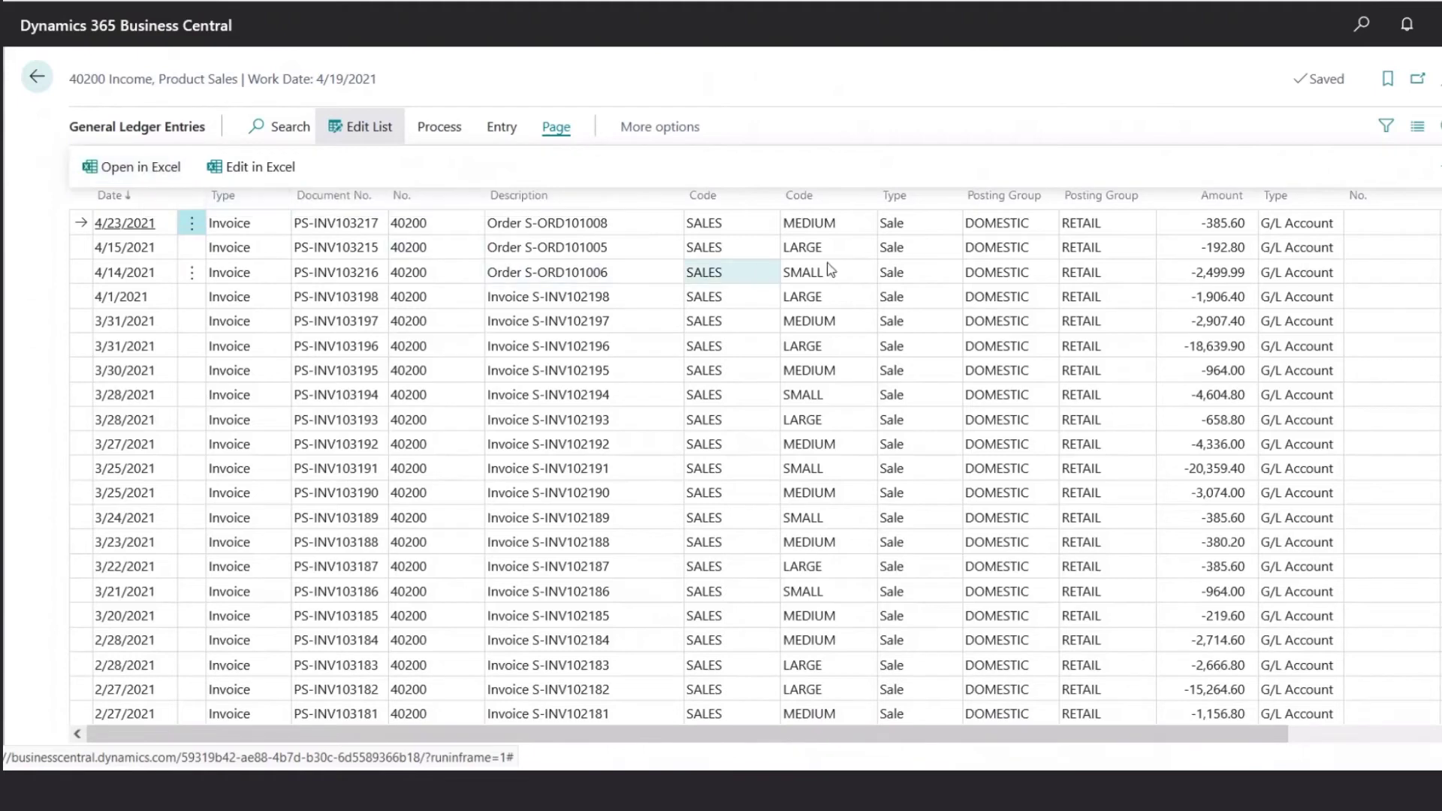
click(1386, 127)
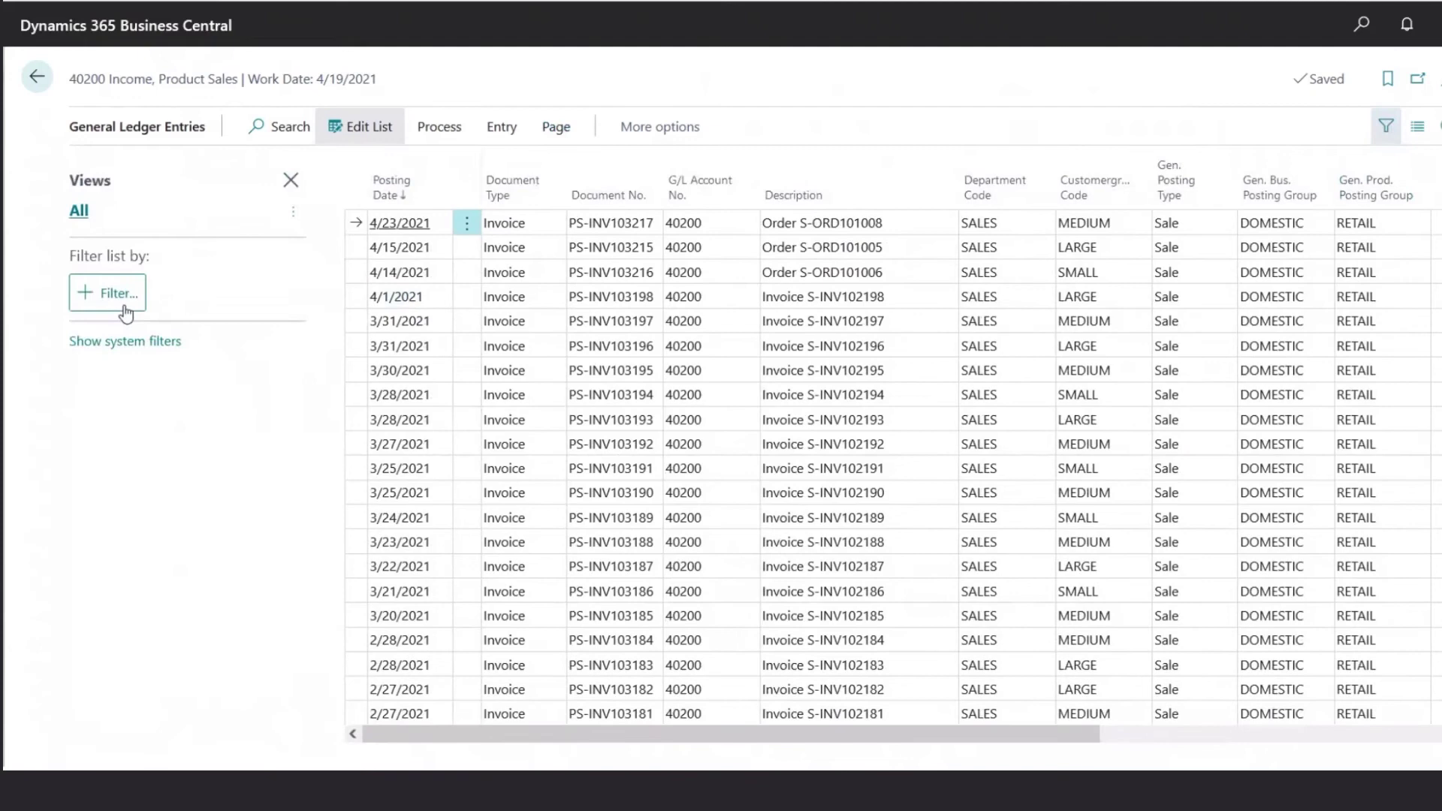
click(120, 301)
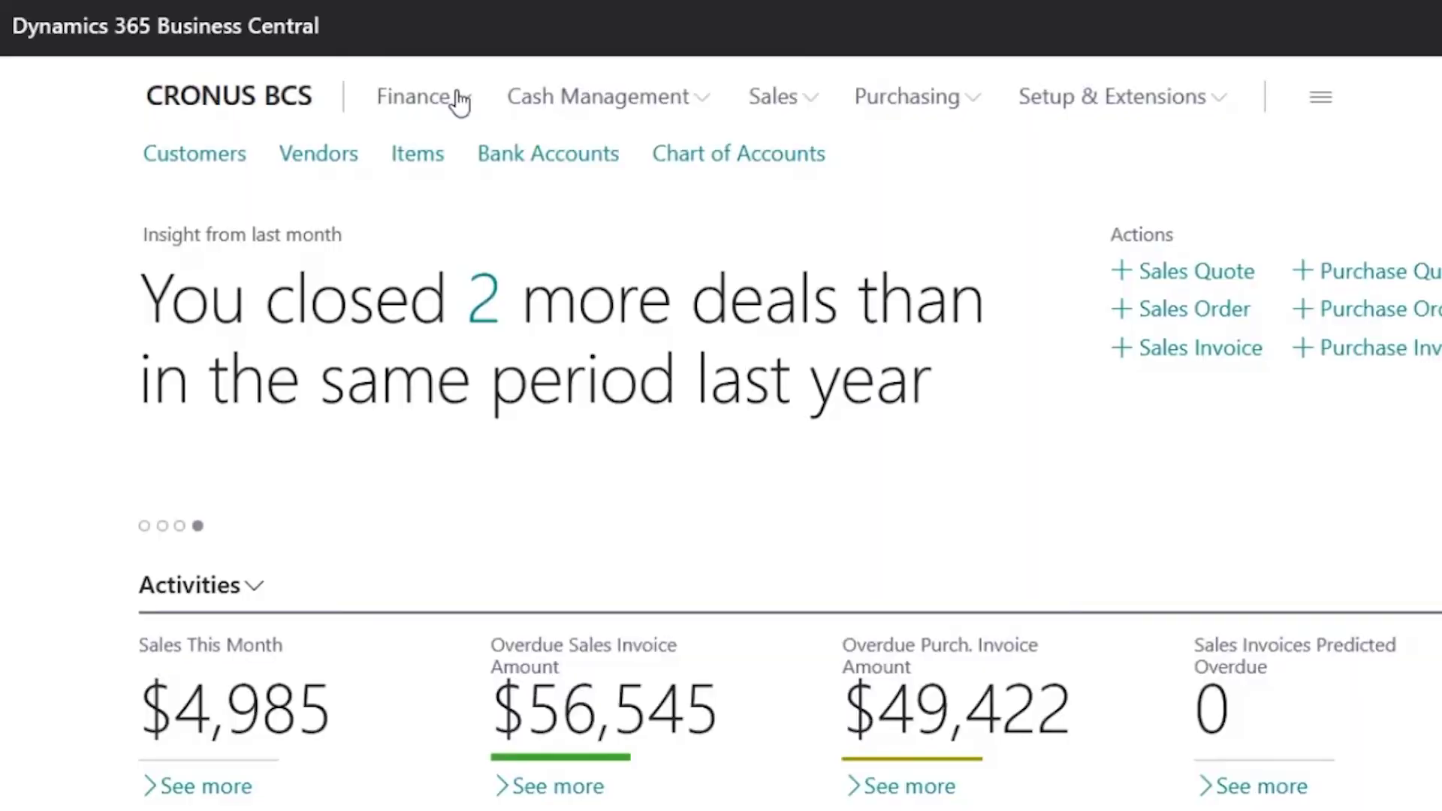
- Open Finance > General Journals and the DEFAULT batch, document JE00001
click(327, 74)
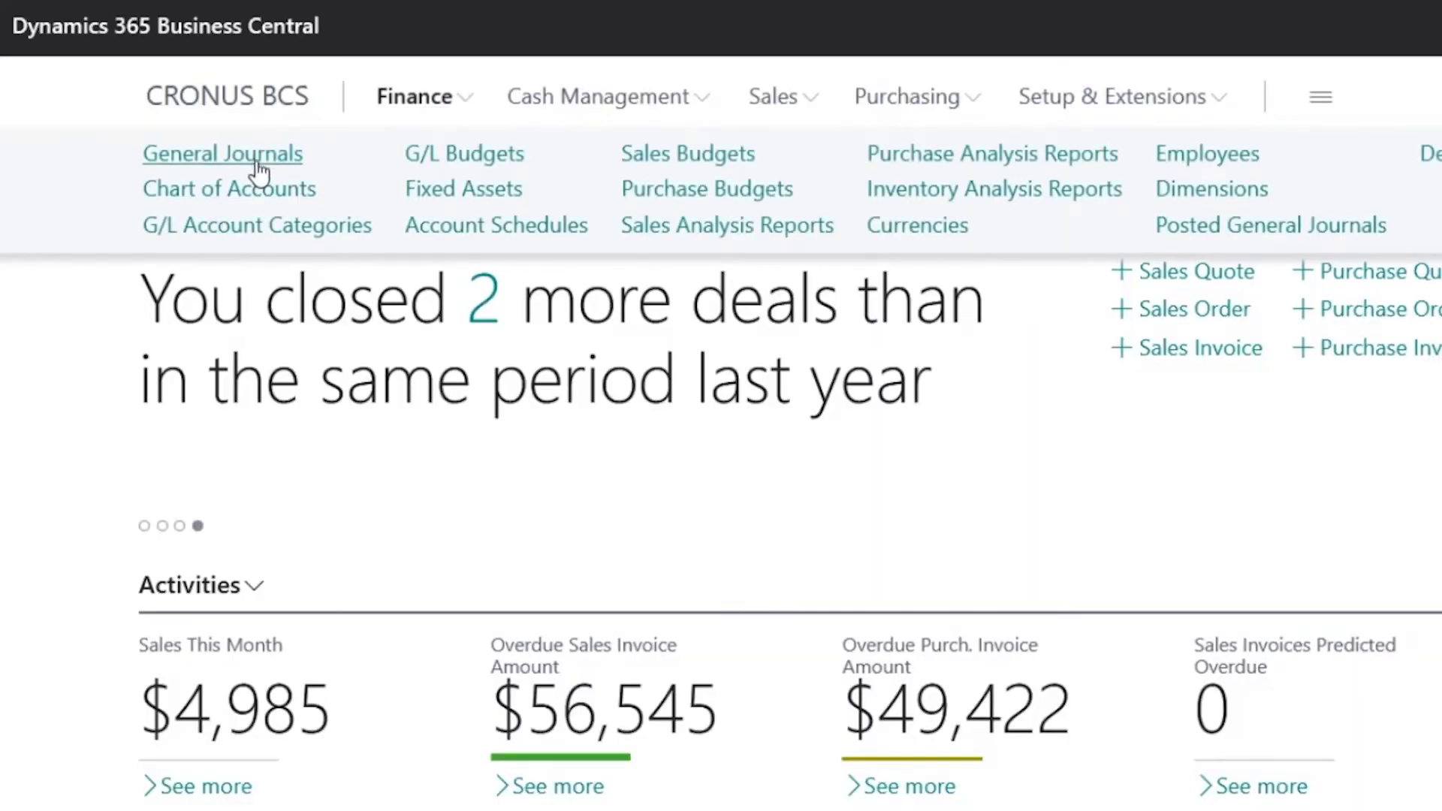
click(258, 154)
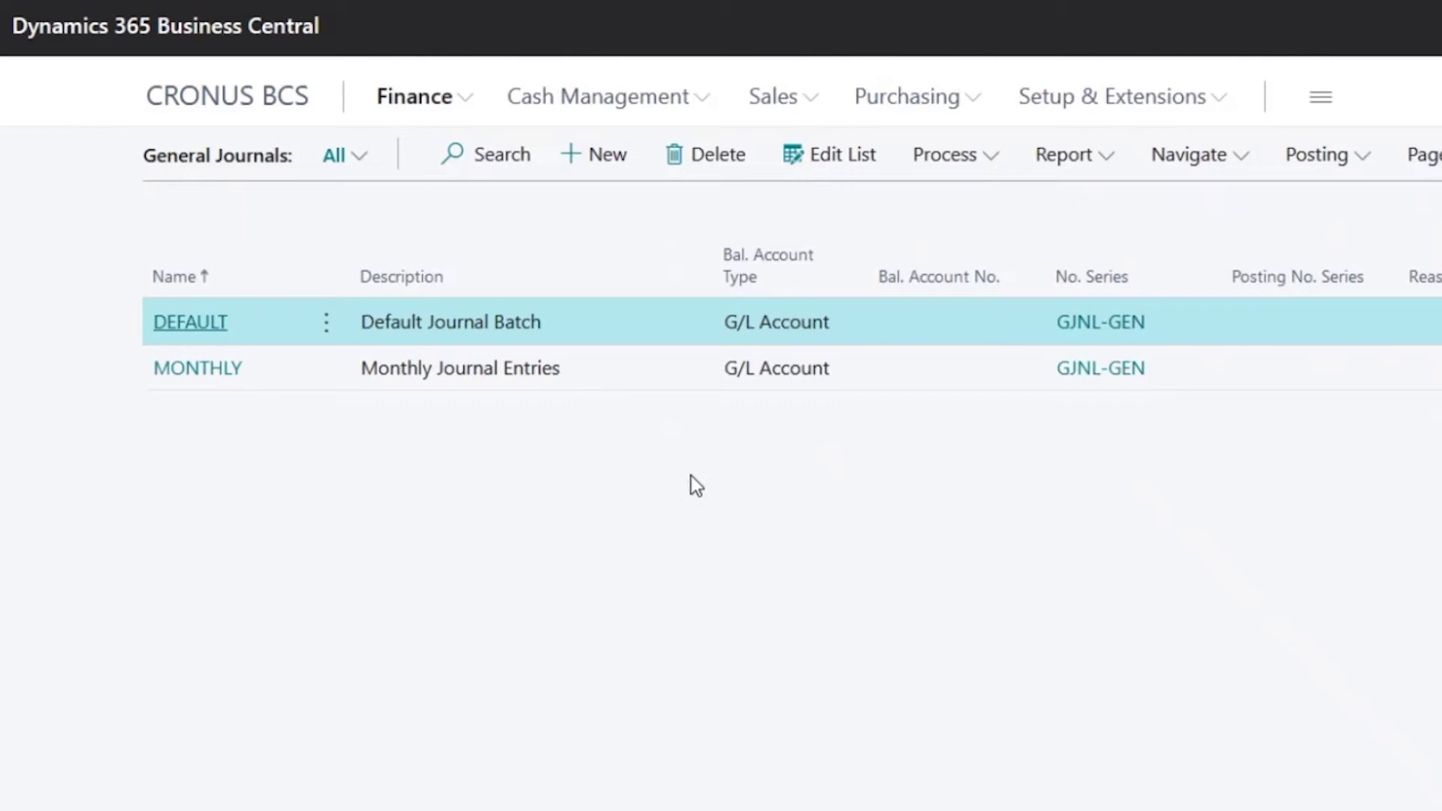
click(213, 330)
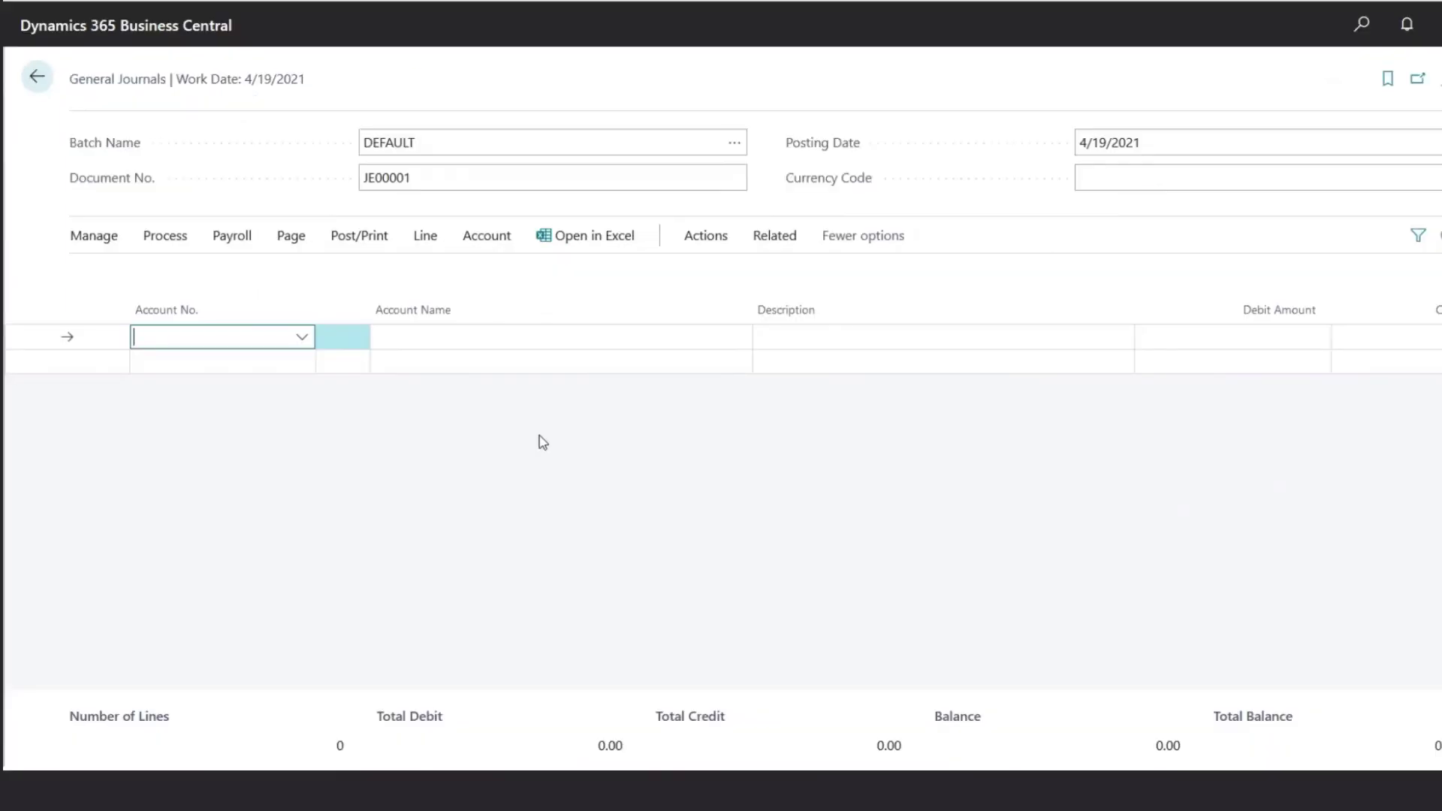
mouse_move(1239, 311)
click(291, 237)
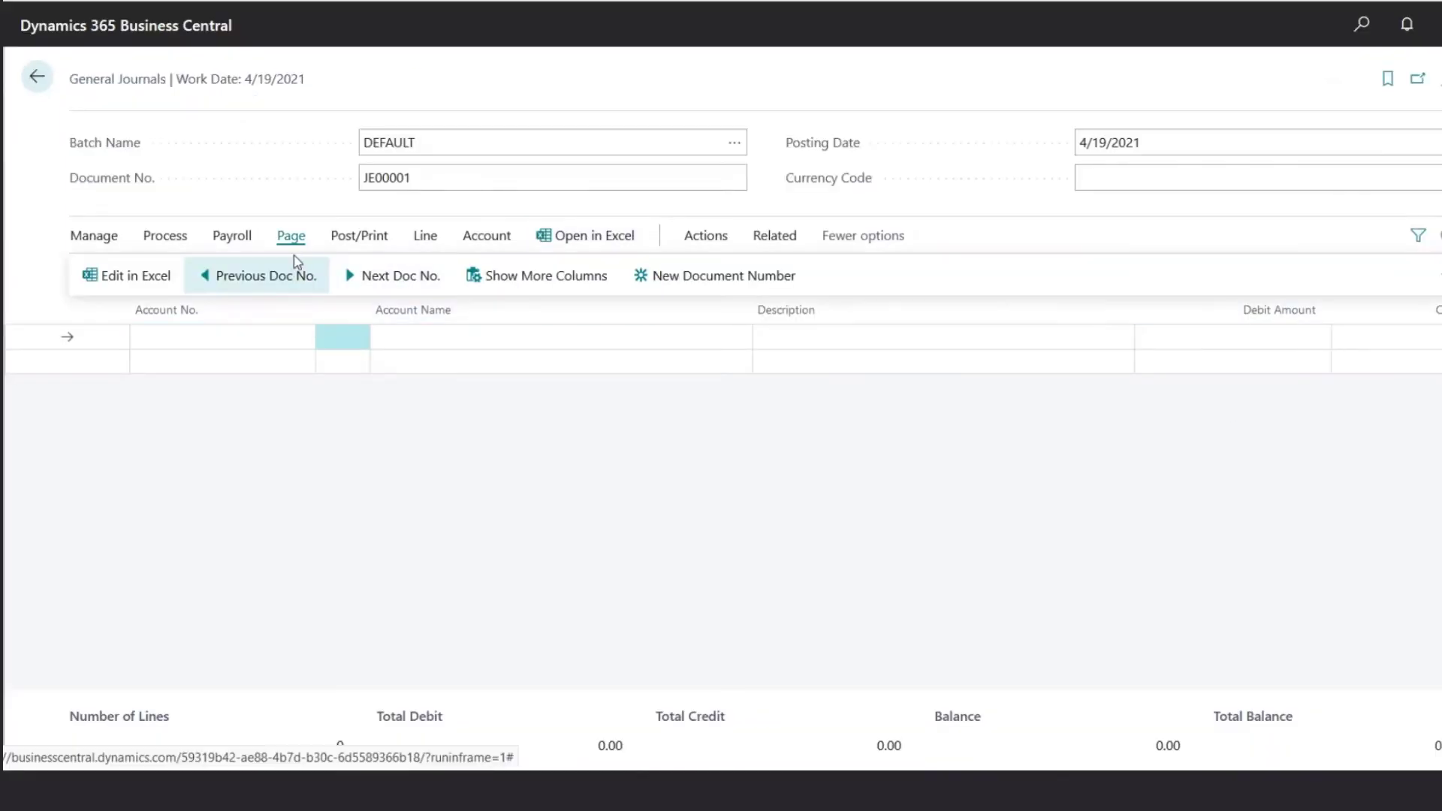
click(531, 283)
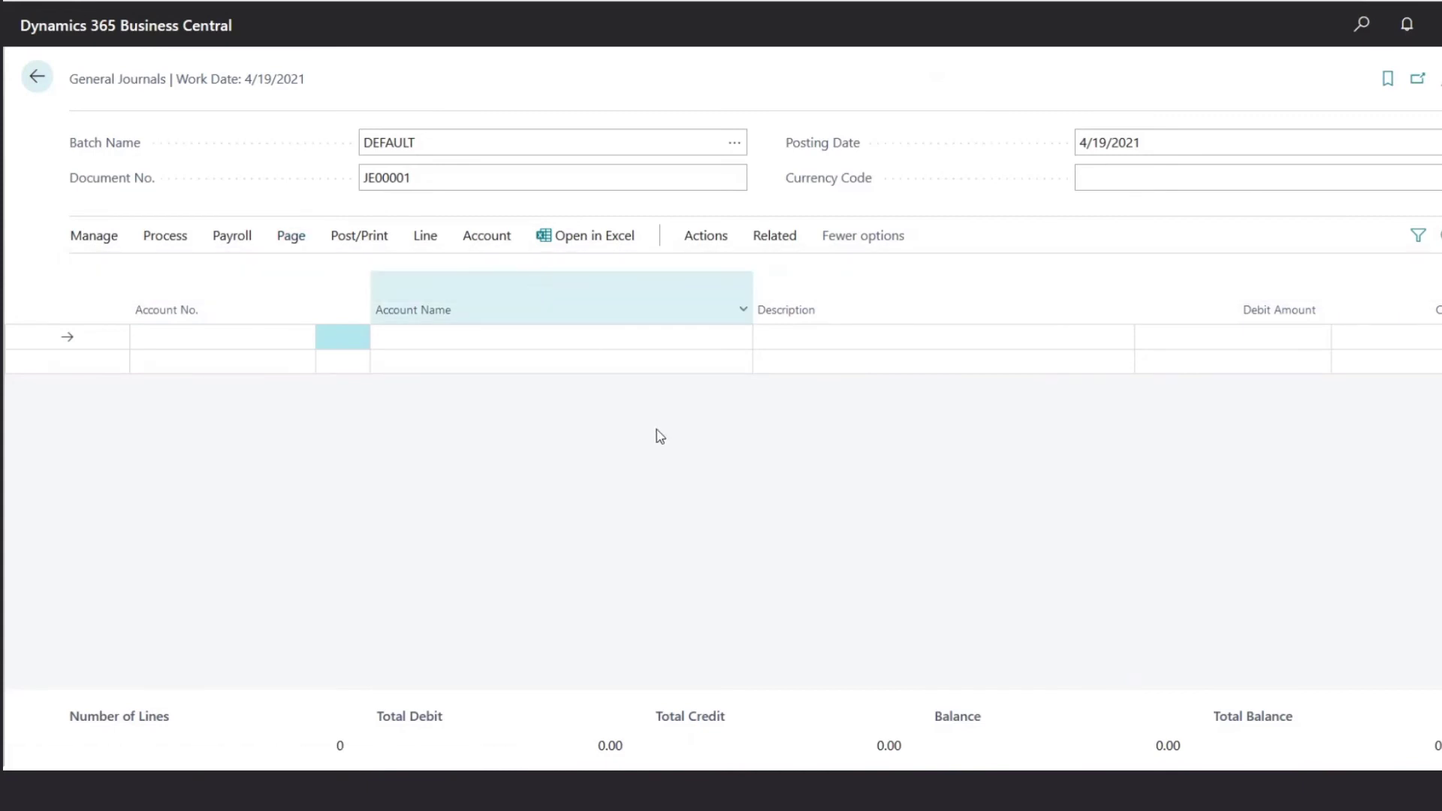
key(Tab)
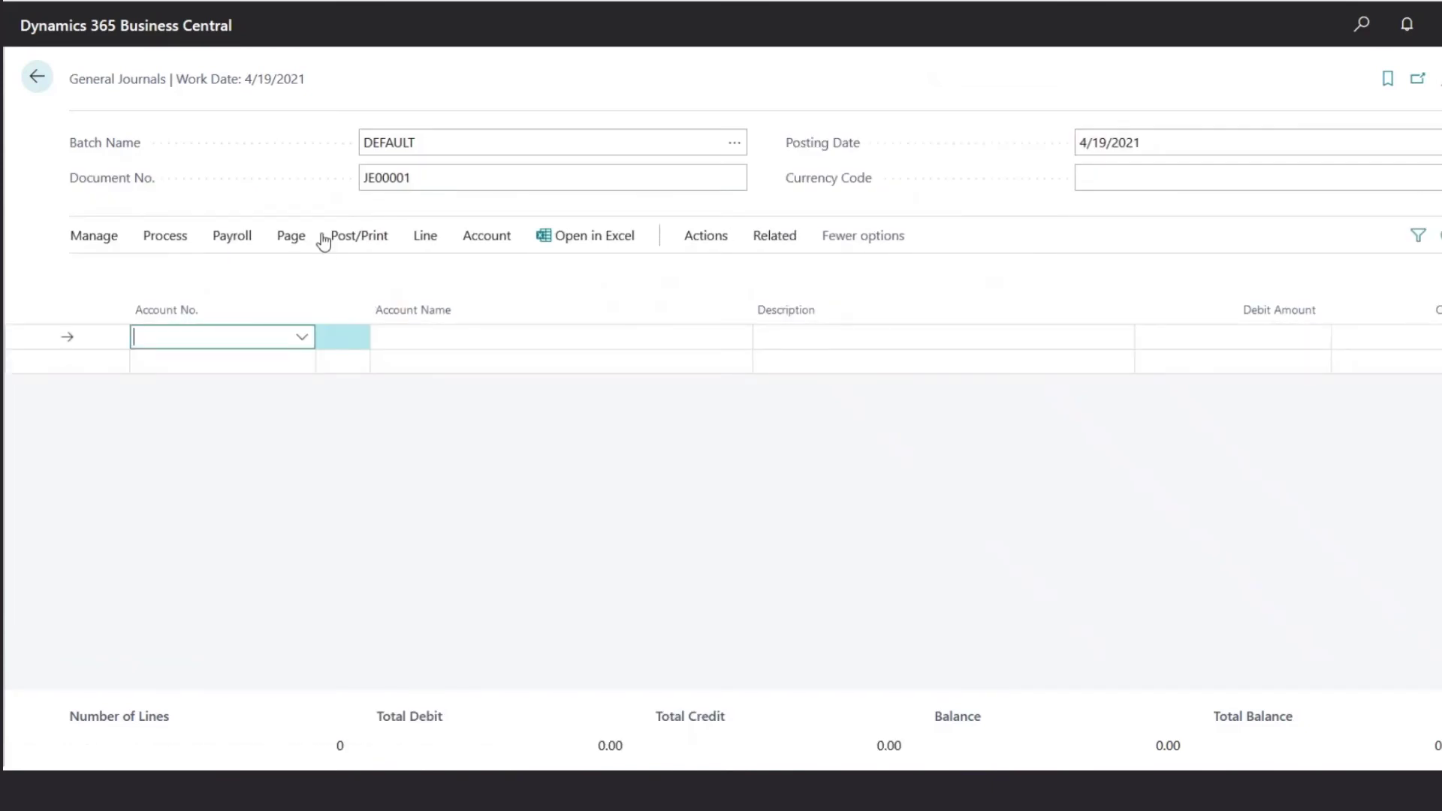
click(428, 180)
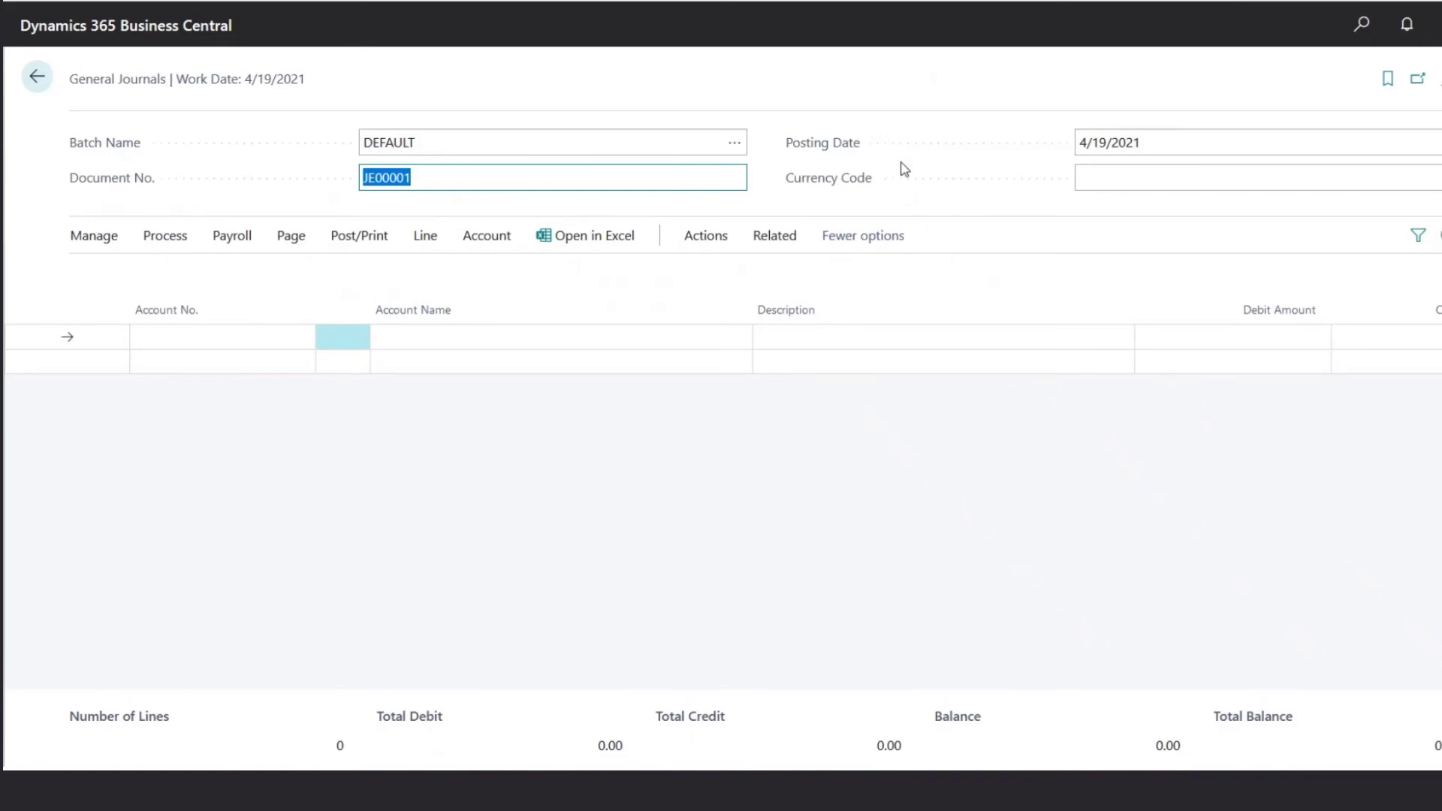
click(1175, 139)
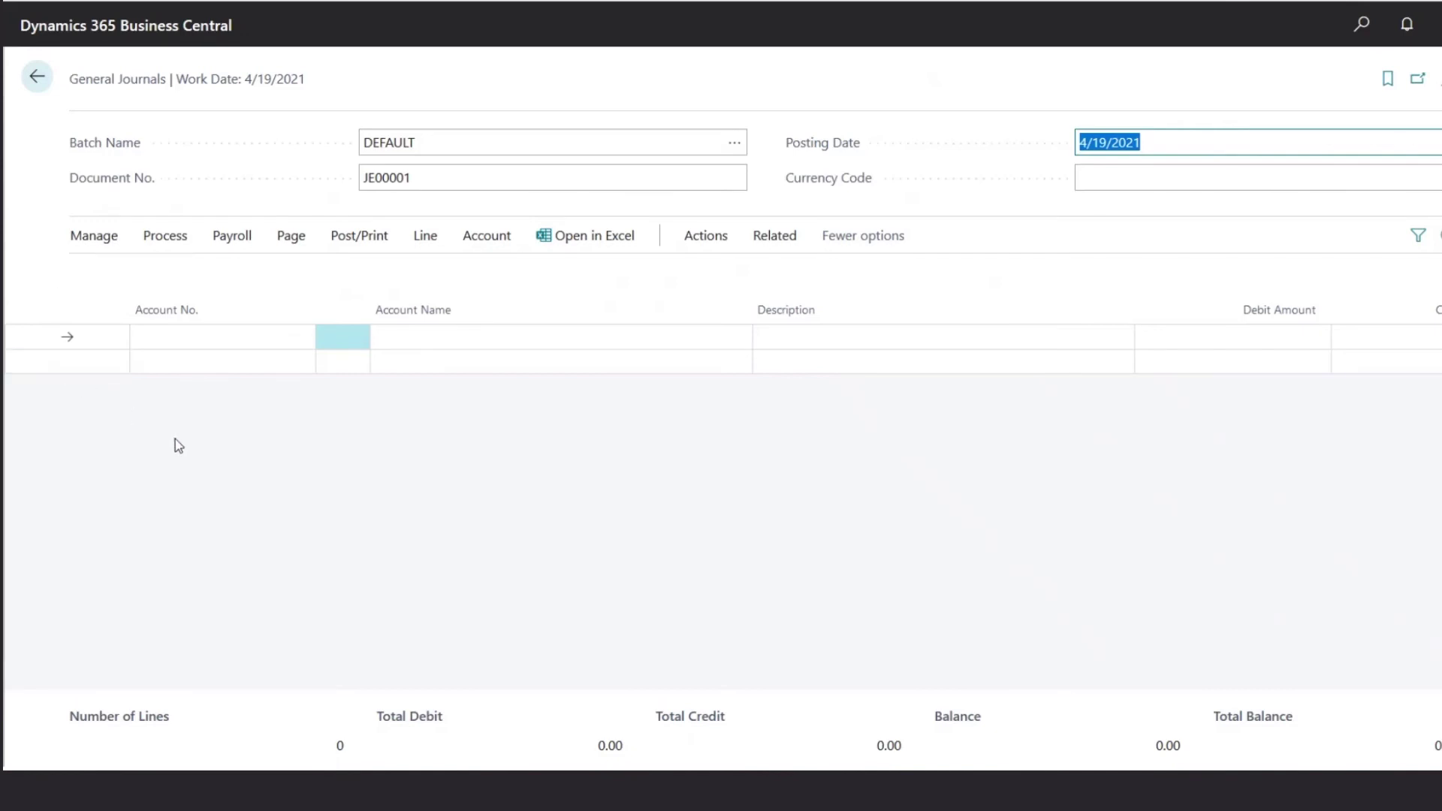
click(185, 333)
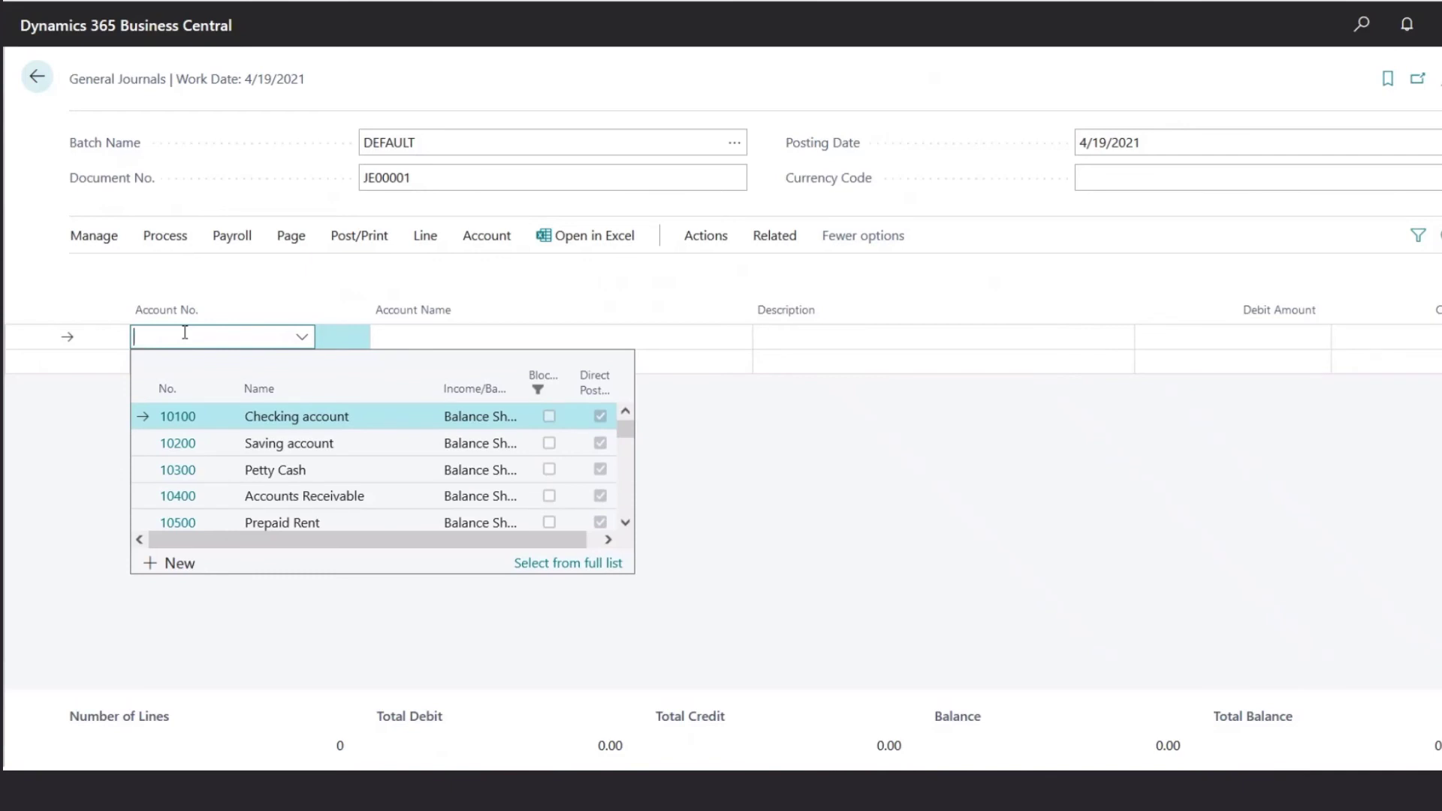
- Enter a line for account 61300 Utilities Expense, described 'Expense Correction', with a 150.00 credit
text(61300)
click(187, 419)
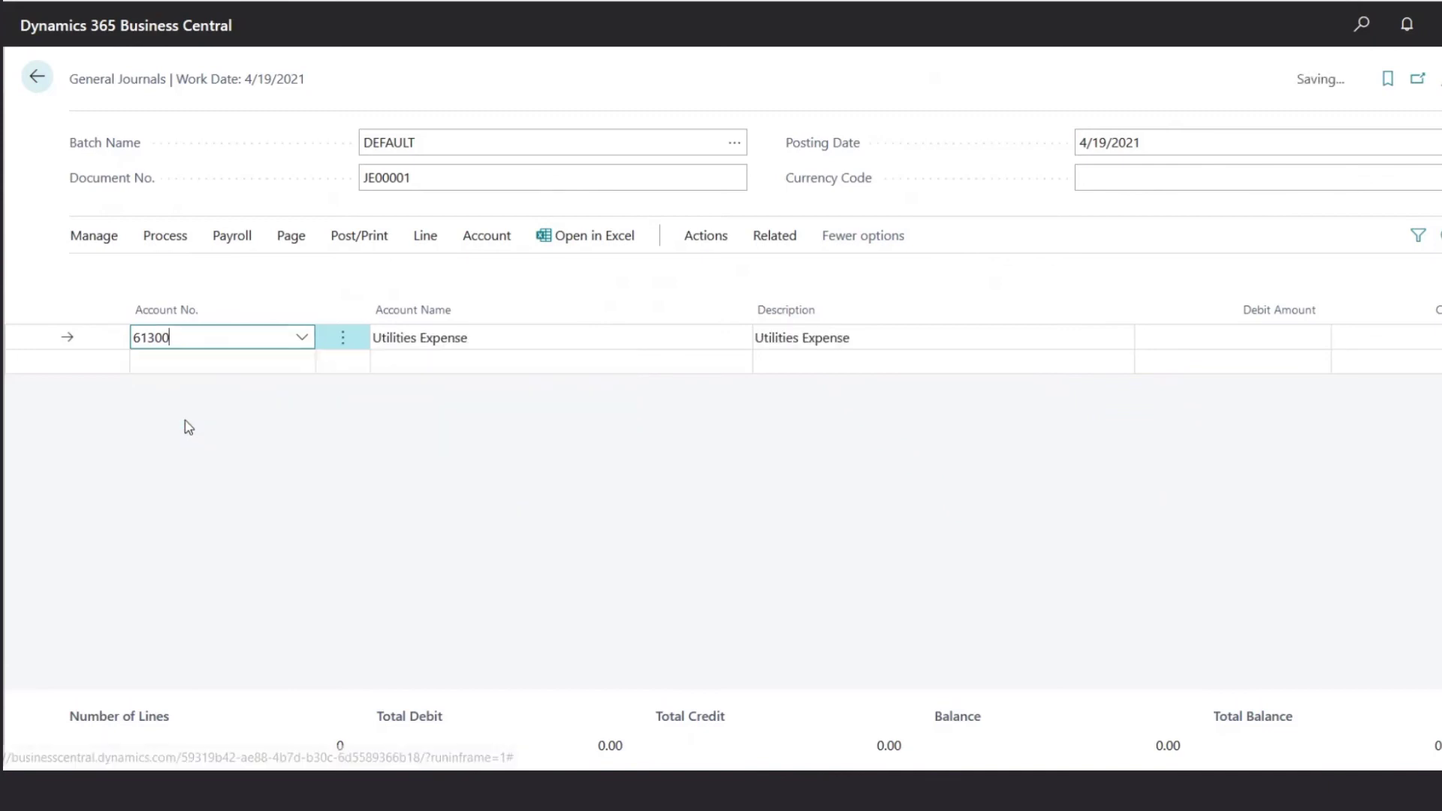
click(871, 337)
text(Ex)
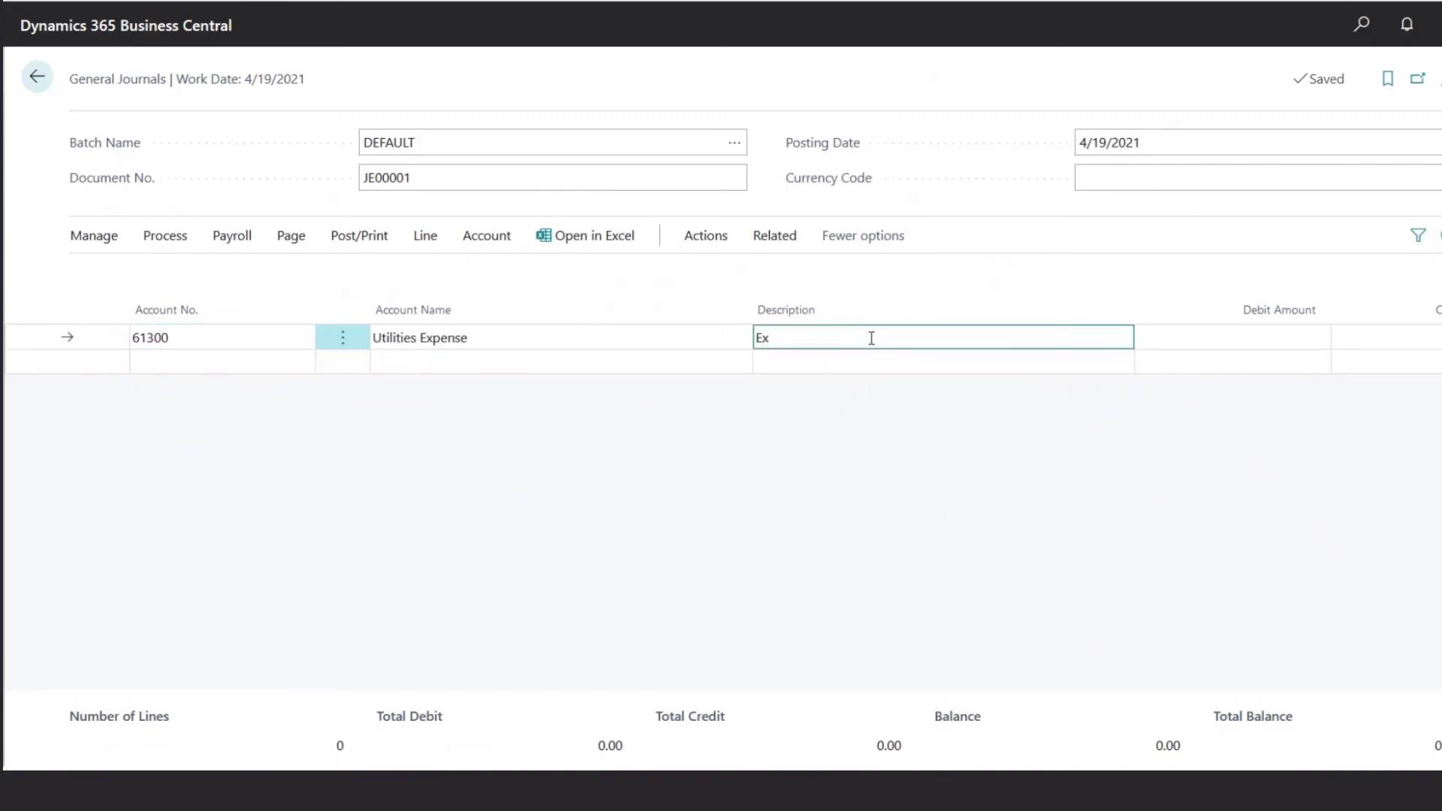
text(pense Correction)
click(1431, 337)
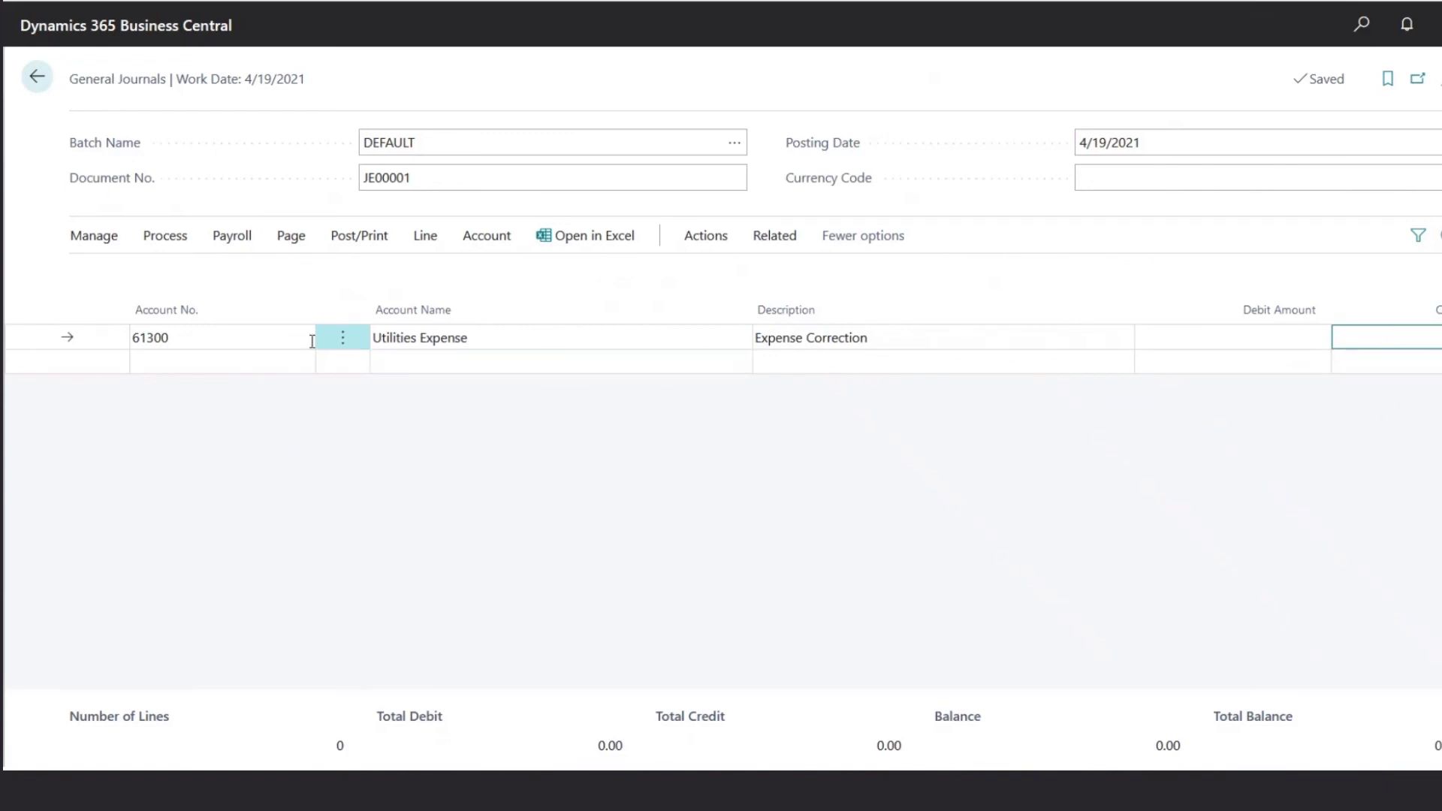
click(194, 362)
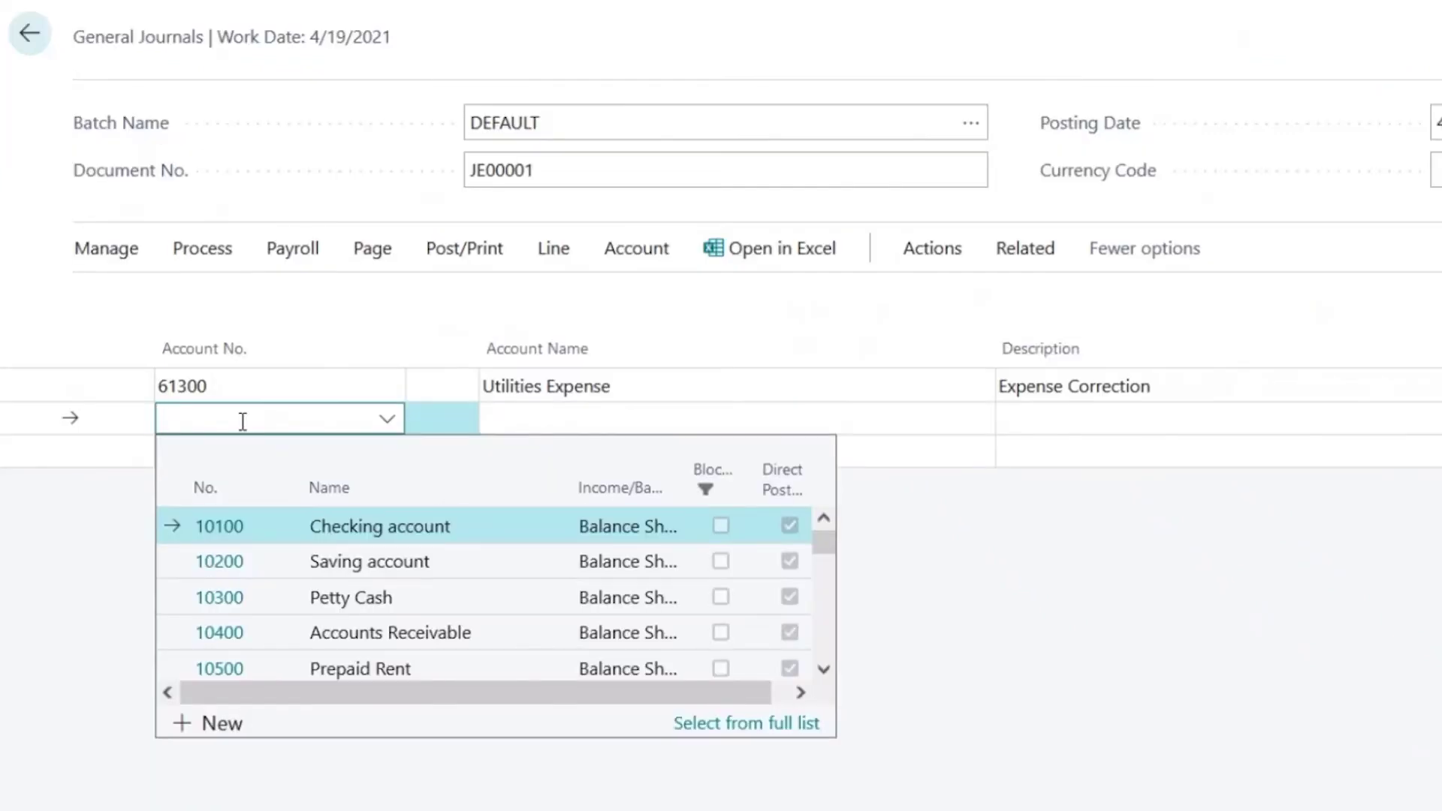
- Add a line for account 61200, copying the 'Expense Correction' description with F8
text(61200)
key(Tab)
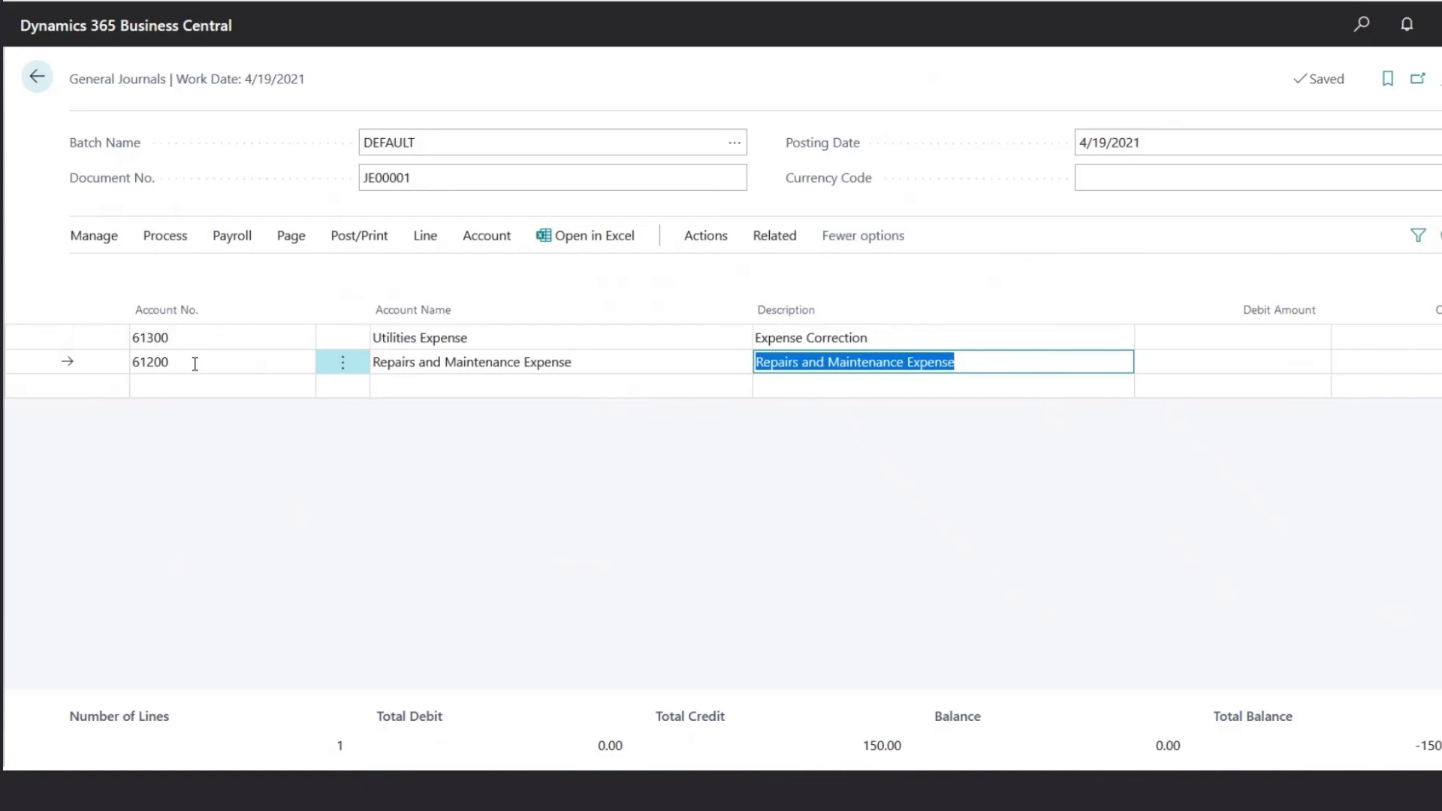
key(F8)
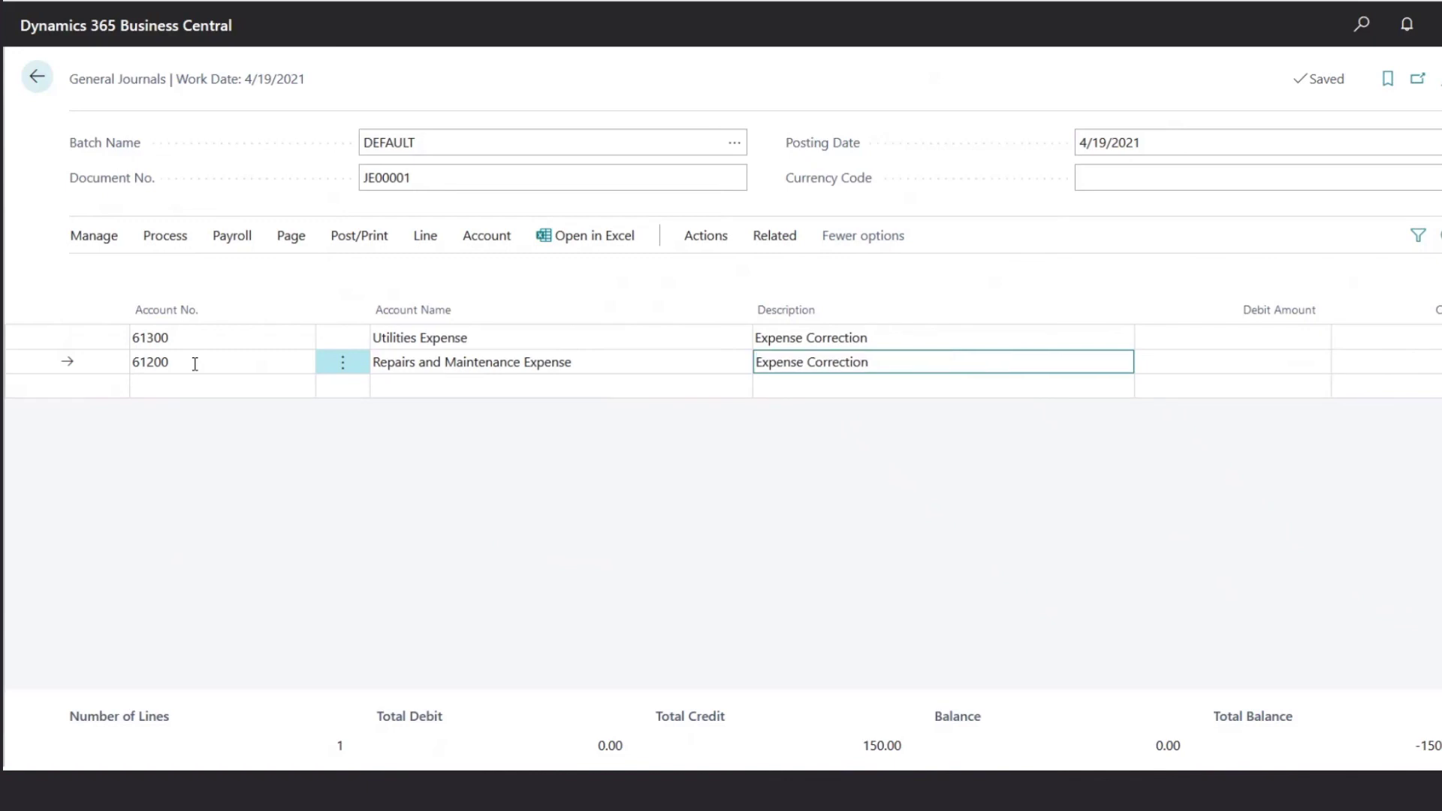
click(1235, 385)
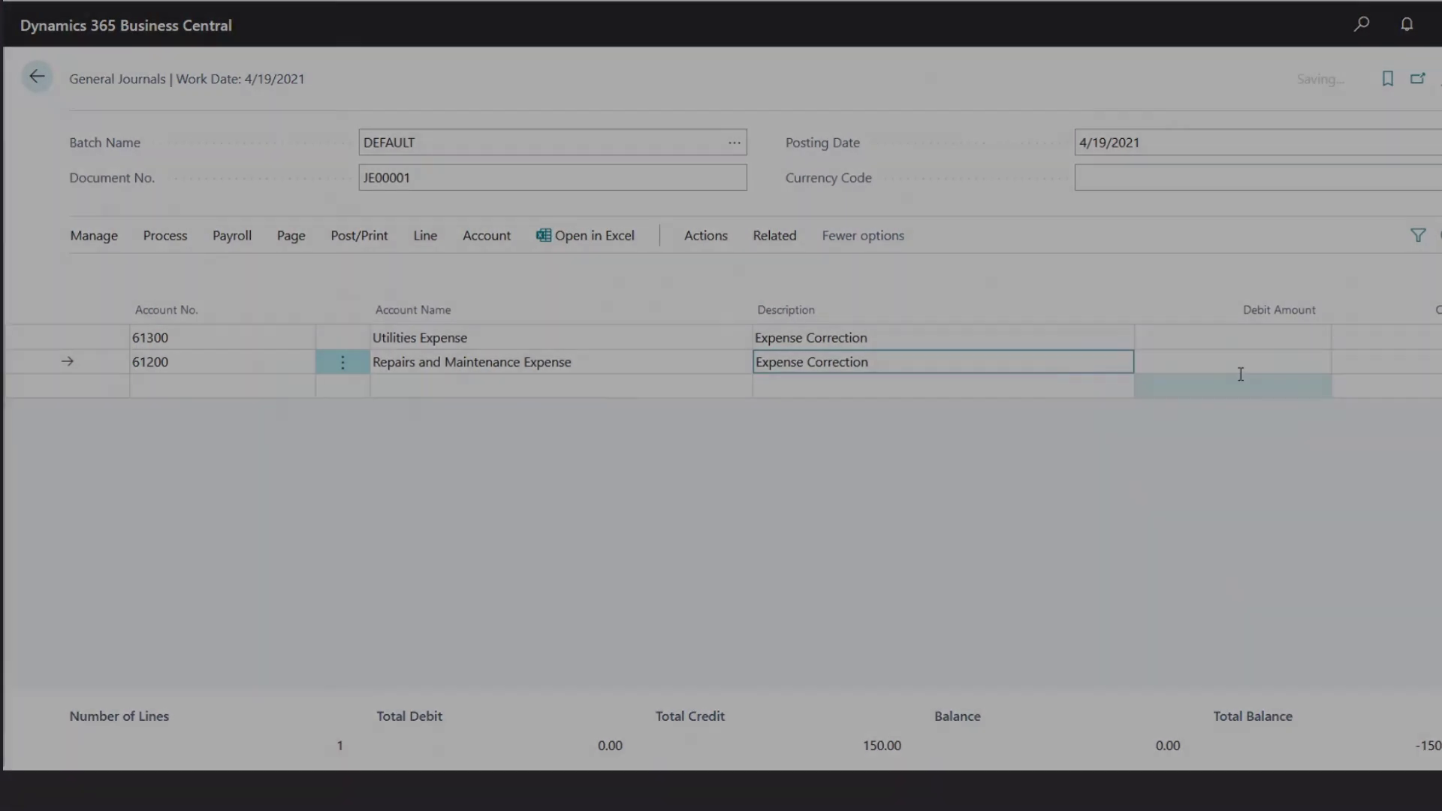